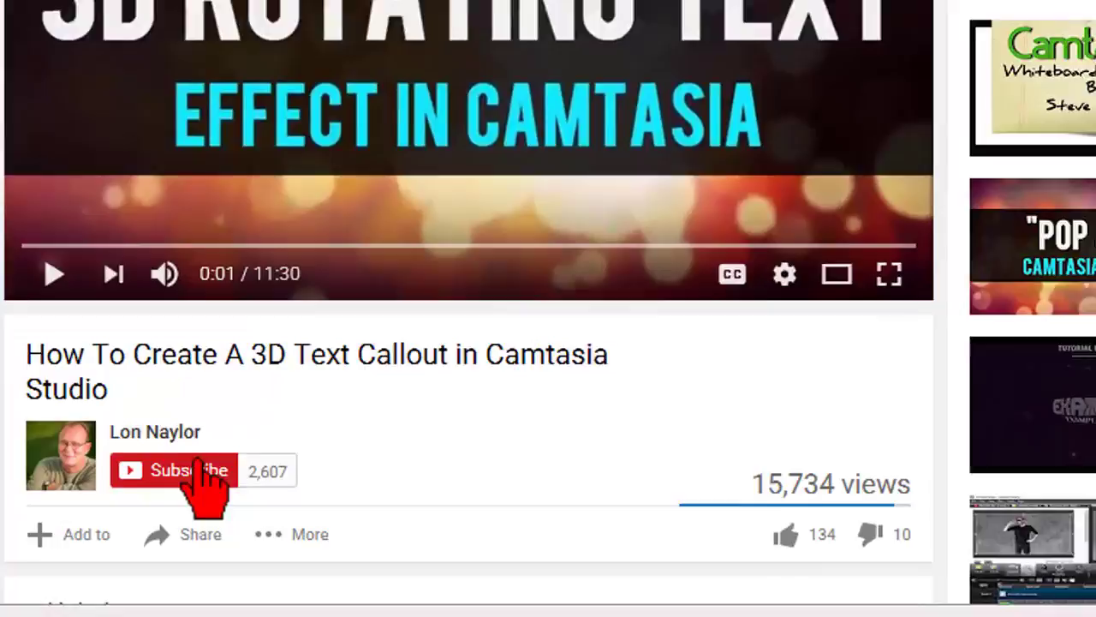
# Step: Subscribe to the Camtasia tutorial channel and save the 'Send me all notifications' bell setting
pyautogui.click(190, 471)
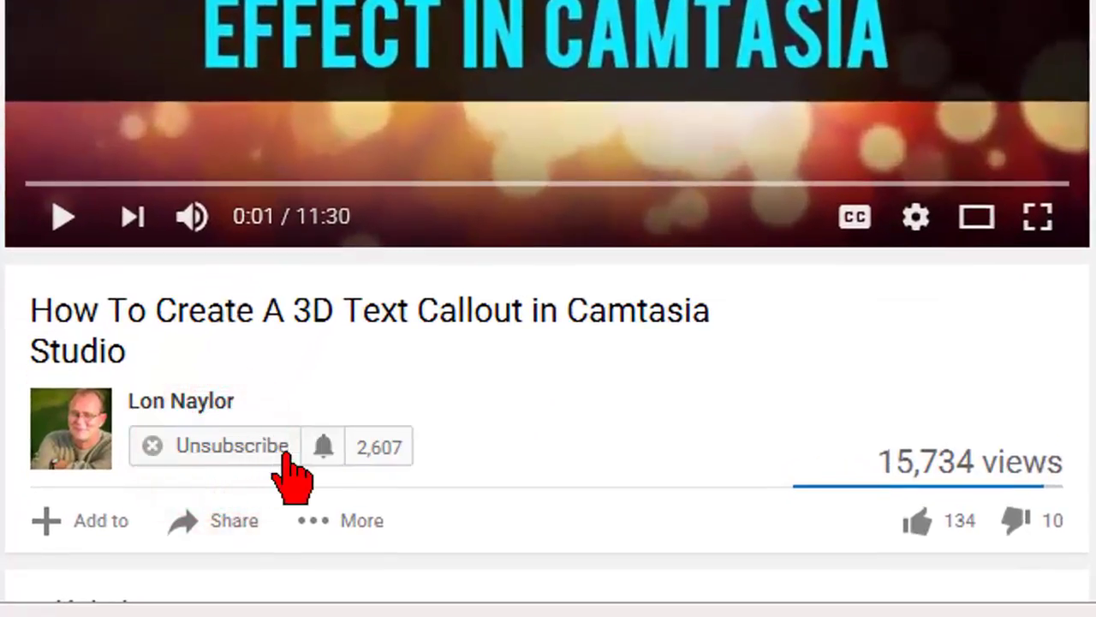
pyautogui.click(323, 447)
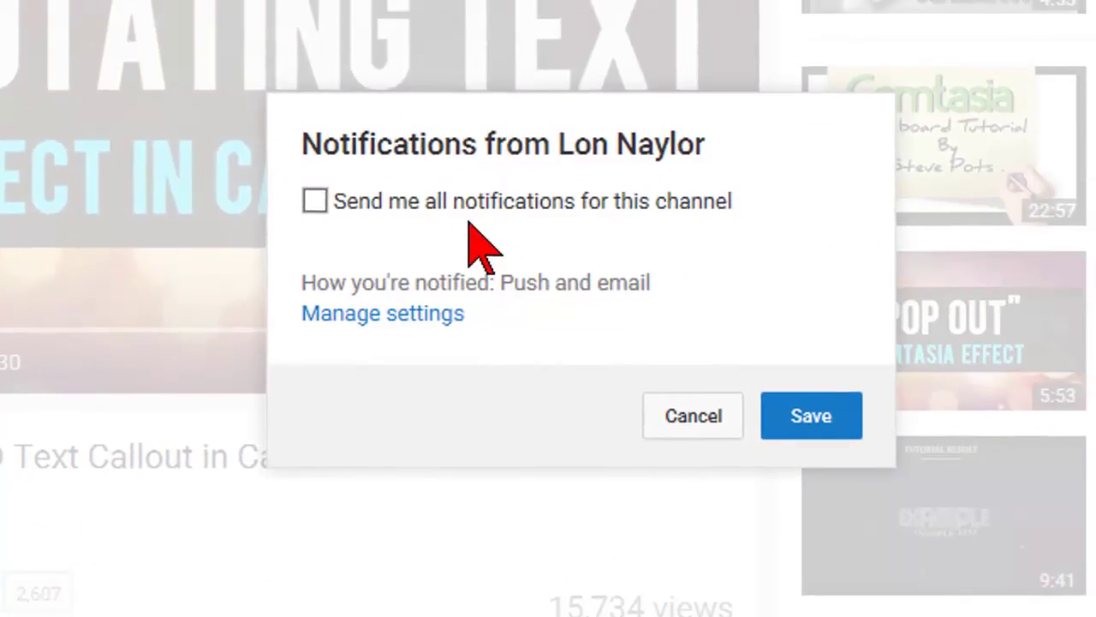
pyautogui.click(454, 210)
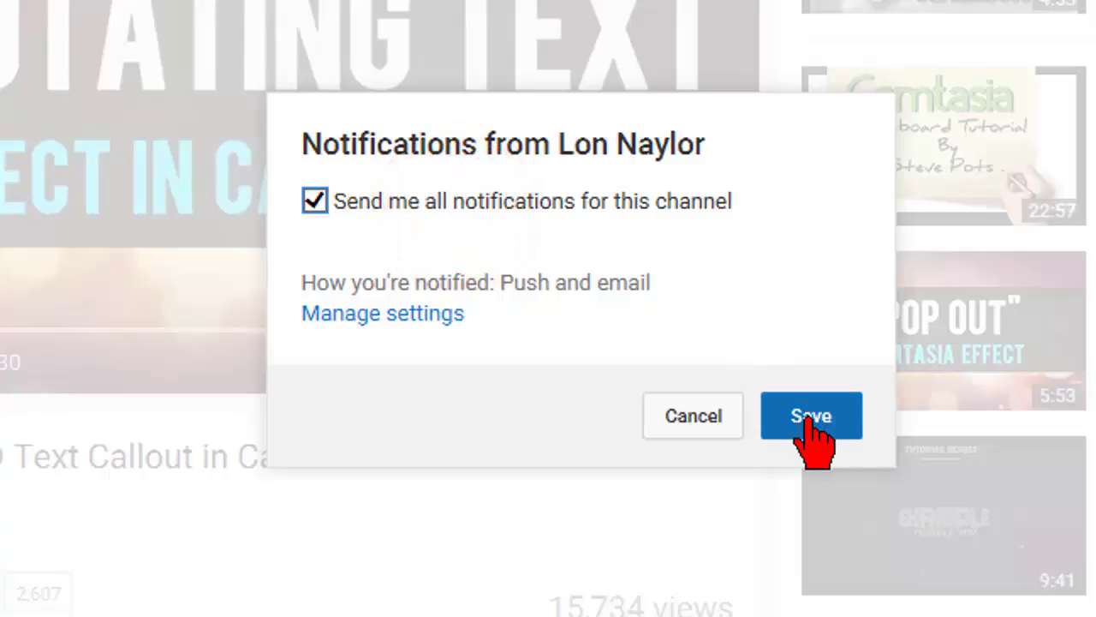
pyautogui.click(810, 420)
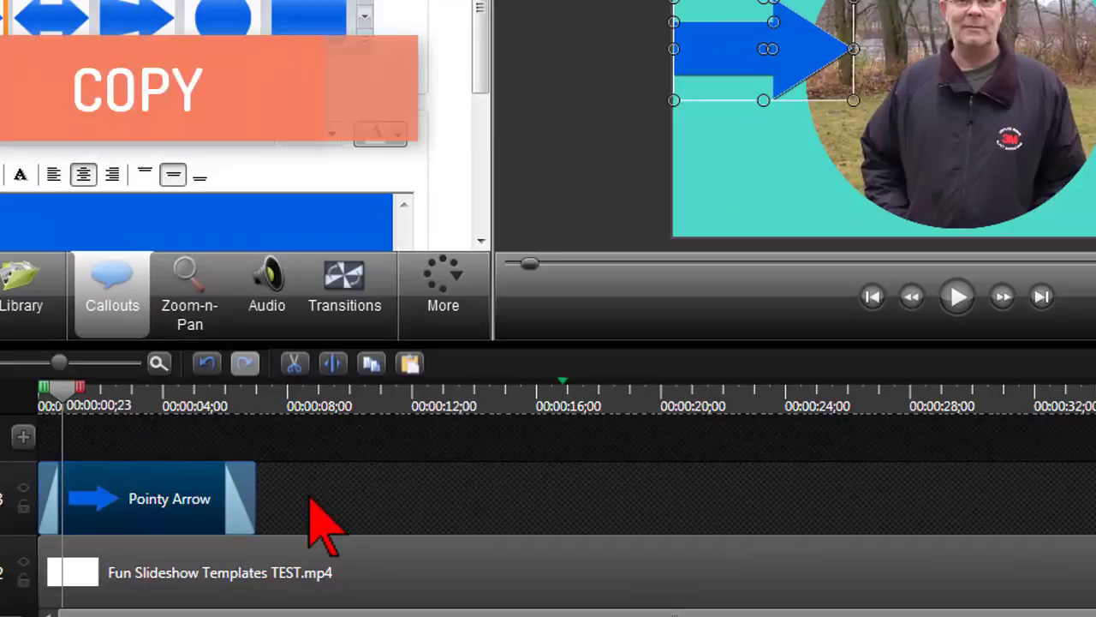
# Step: Paste the copied Pointy Arrow callout onto track 3 at 00:00:16;25
pyautogui.click(563, 402)
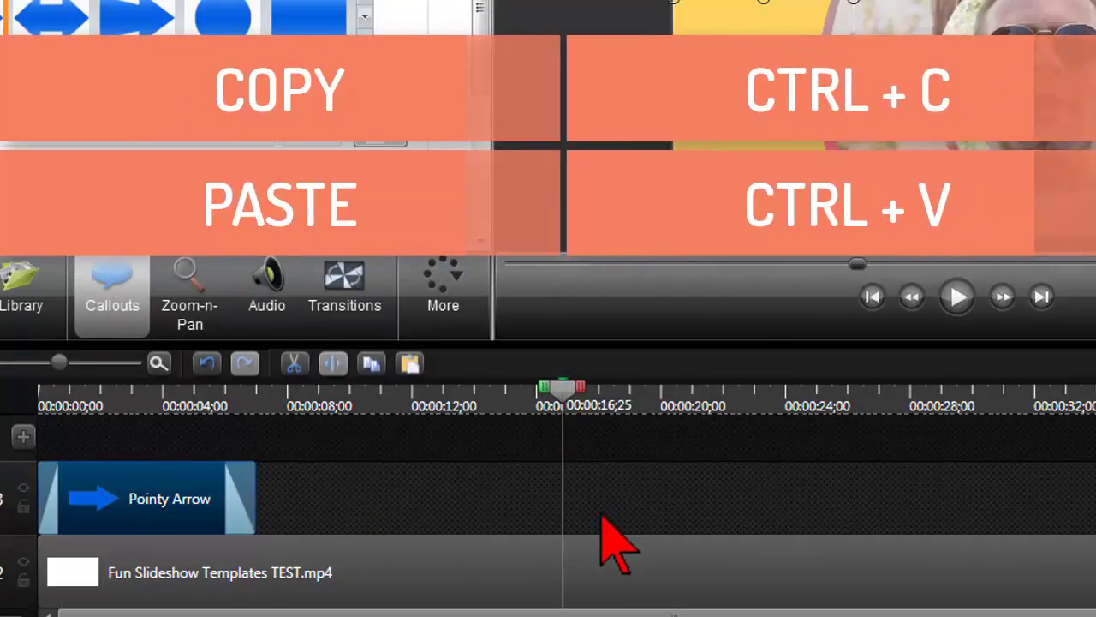
pyautogui.hotkey('ctrl', 'v')
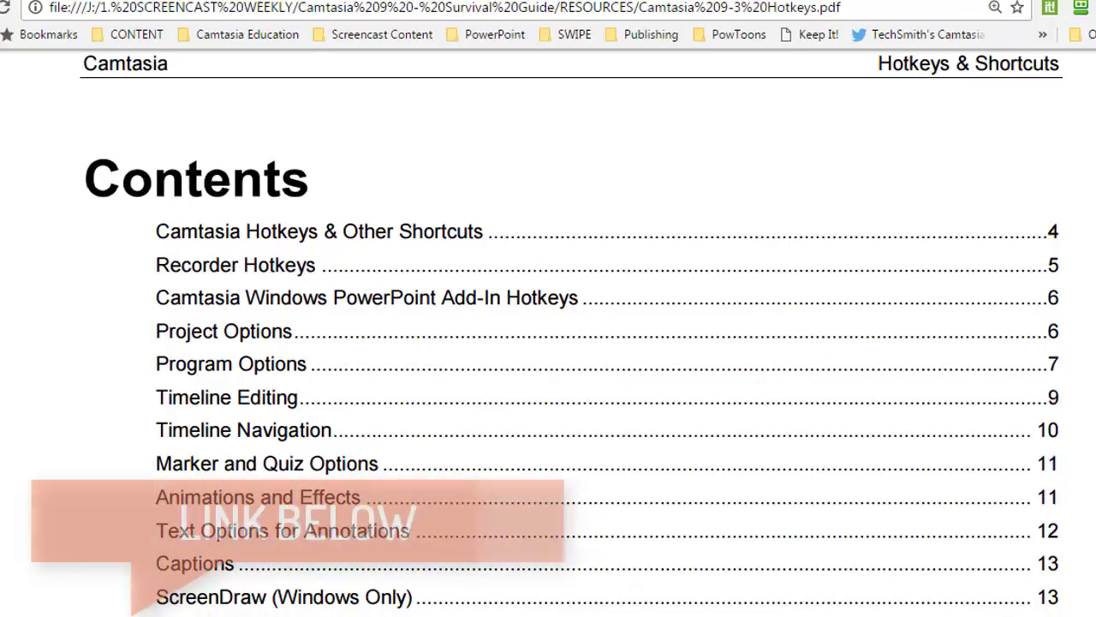
# Step: Jump from the PDF's Contents page to the Timeline Editing hotkeys table
pyautogui.click(291, 407)
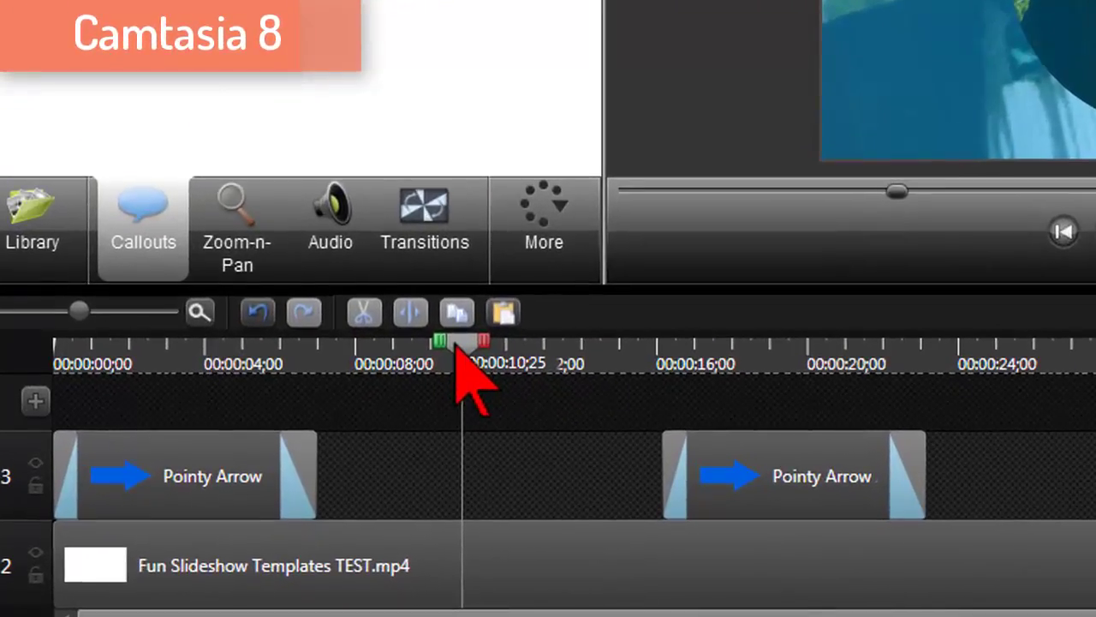
# Step: Add a marker named PowerPoint at 00:00:10;25 using the M hotkey
pyautogui.write('m')
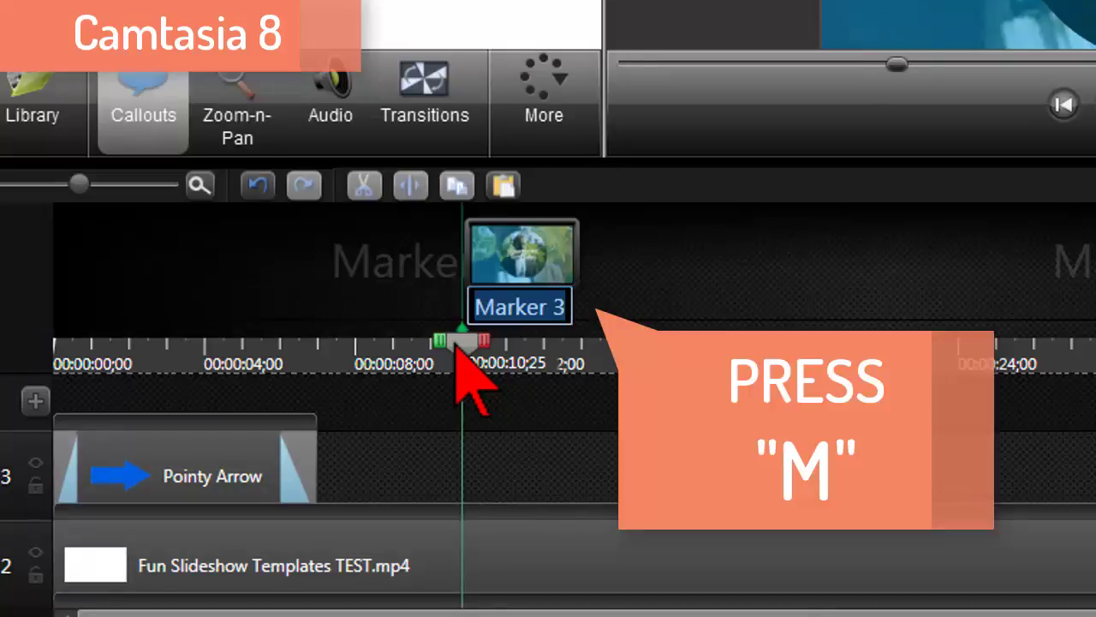
pyautogui.write('PowerPo')
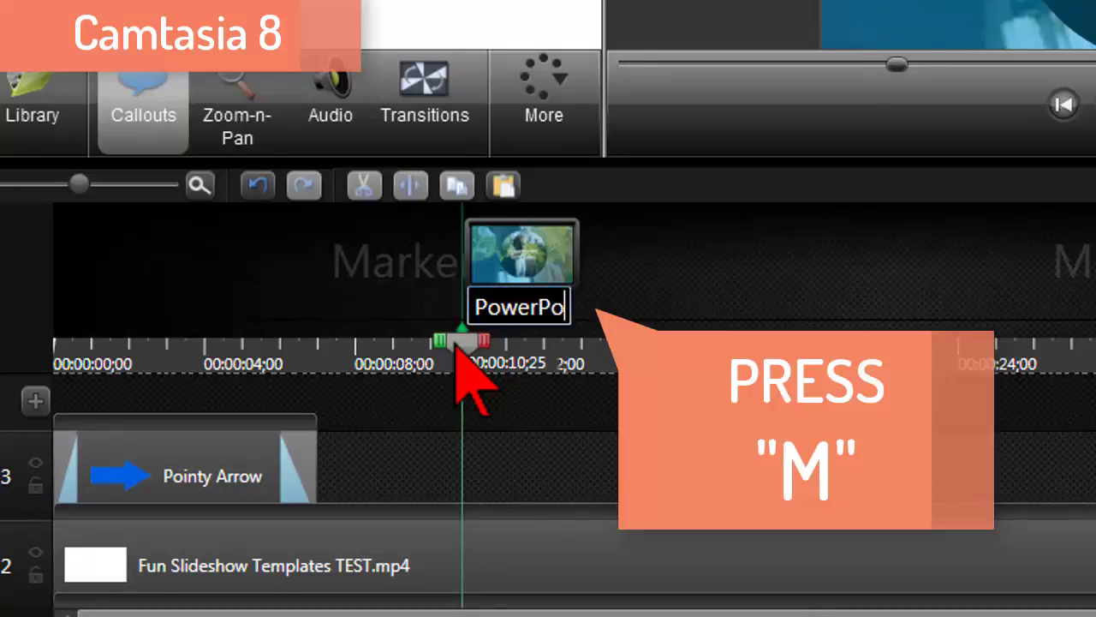
pyautogui.write('int')
pyautogui.press('Return')
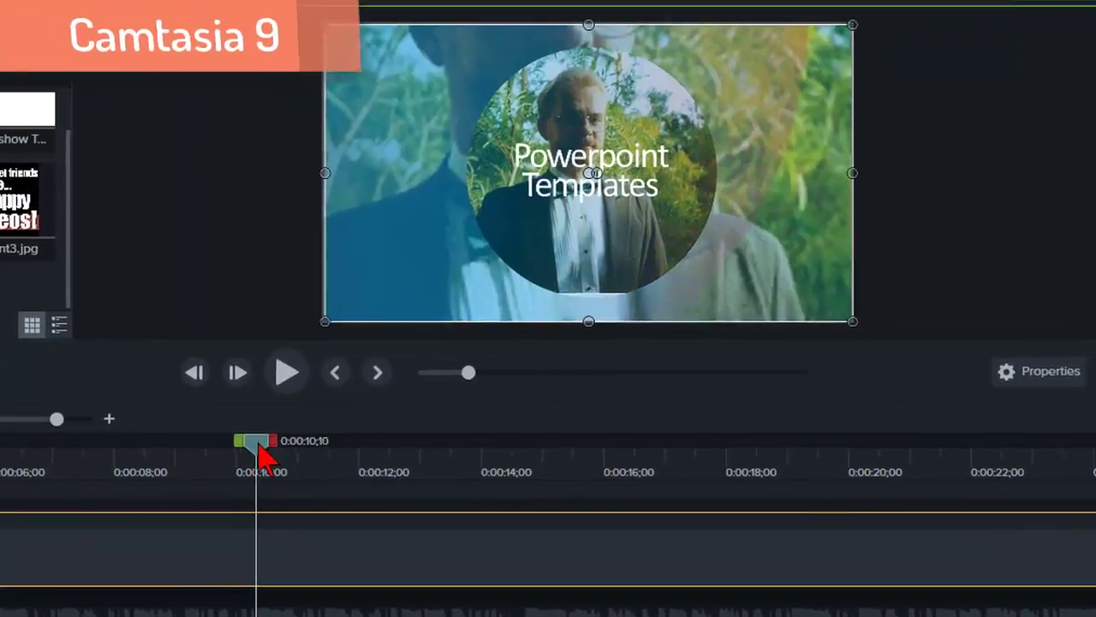
# Step: Place a marker at 0:00:10;24 and rename it PowerPoint in its Properties
pyautogui.moveTo(252, 455); pyautogui.dragTo(261, 462)
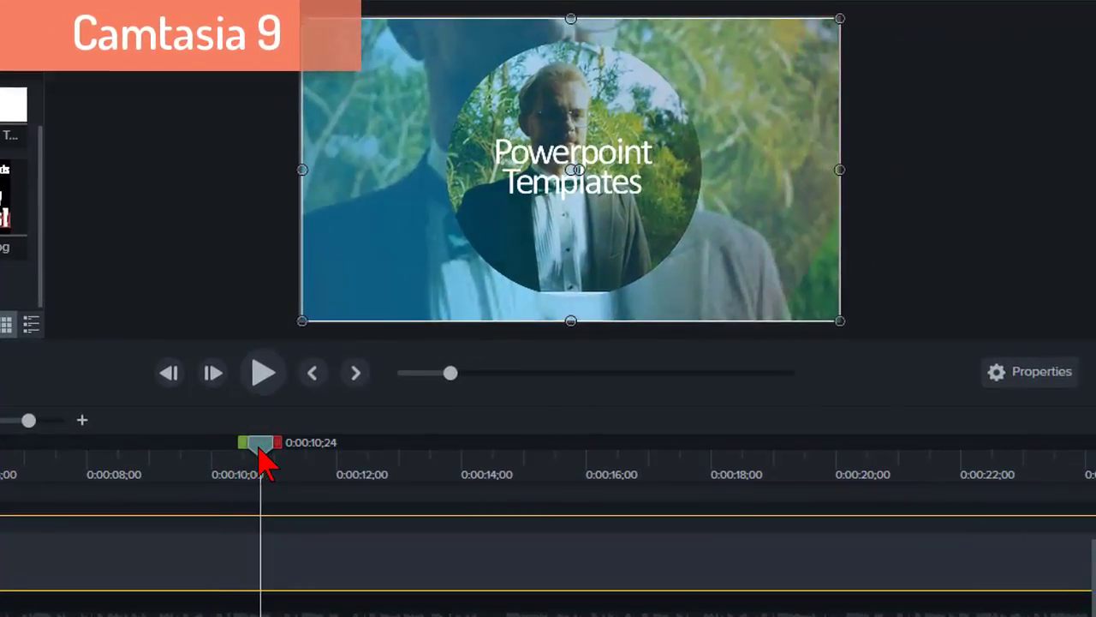
pyautogui.hotkey('shift', 'm')
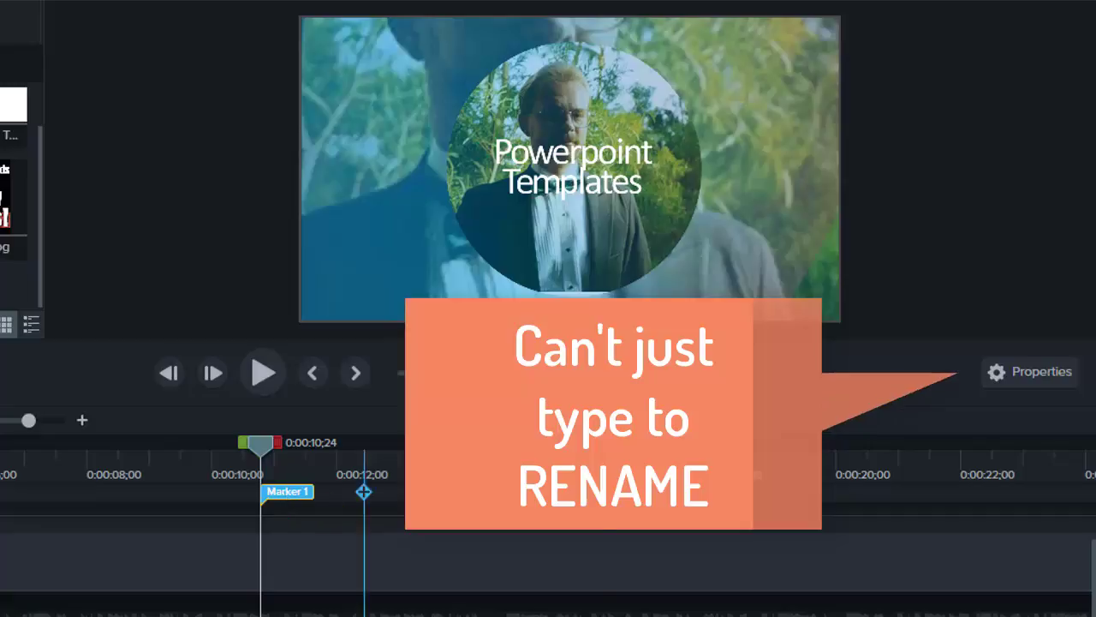
pyautogui.click(1021, 382)
pyautogui.tripleClick(917, 165)
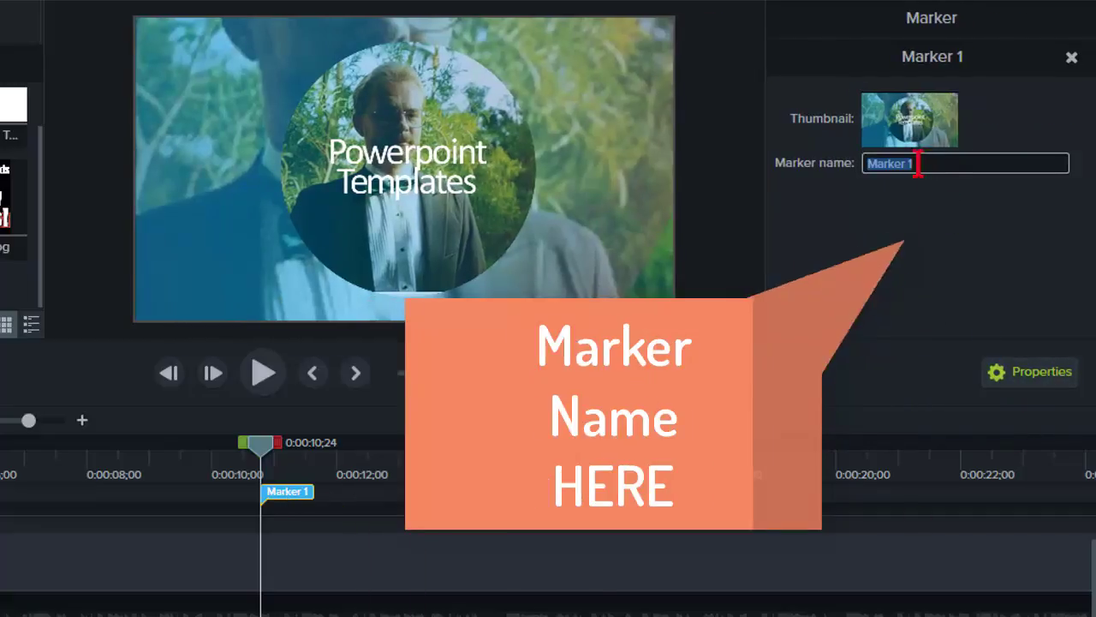
pyautogui.write('PowerPoint')
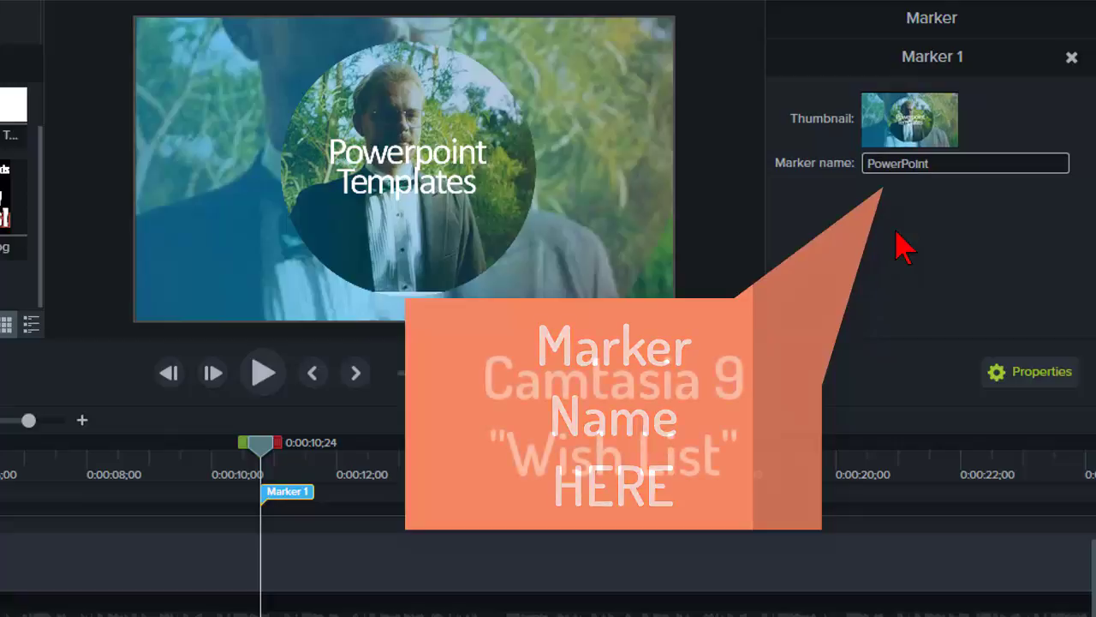
pyautogui.press('Return')
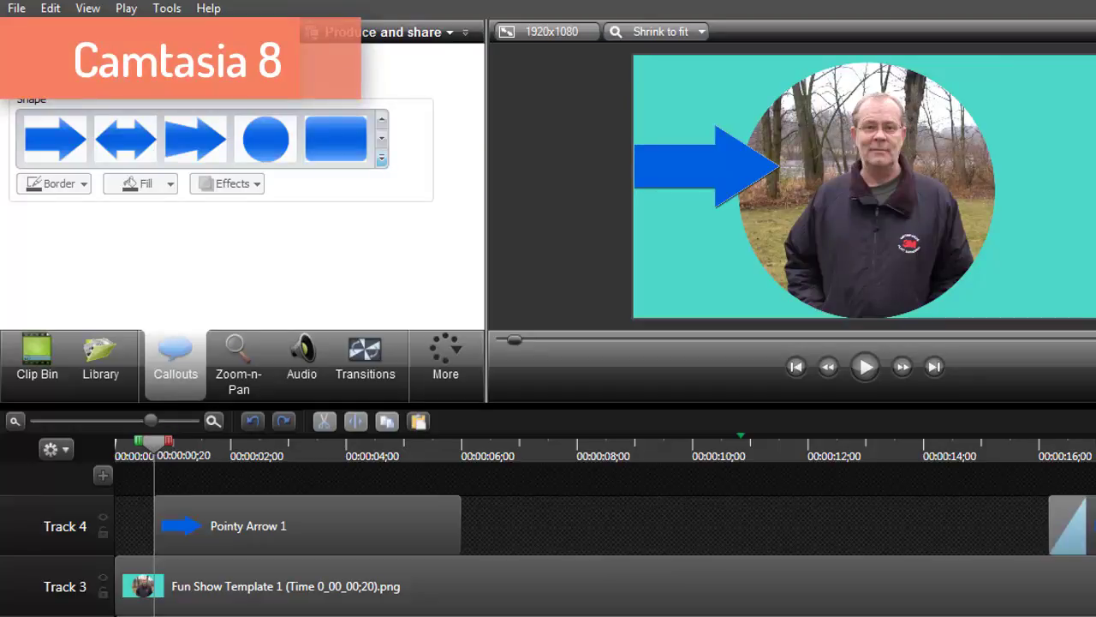
# Step: Animate Pointy Arrow 1 from off the left canvas edge back into place by 2;07, then preview
pyautogui.click(282, 526)
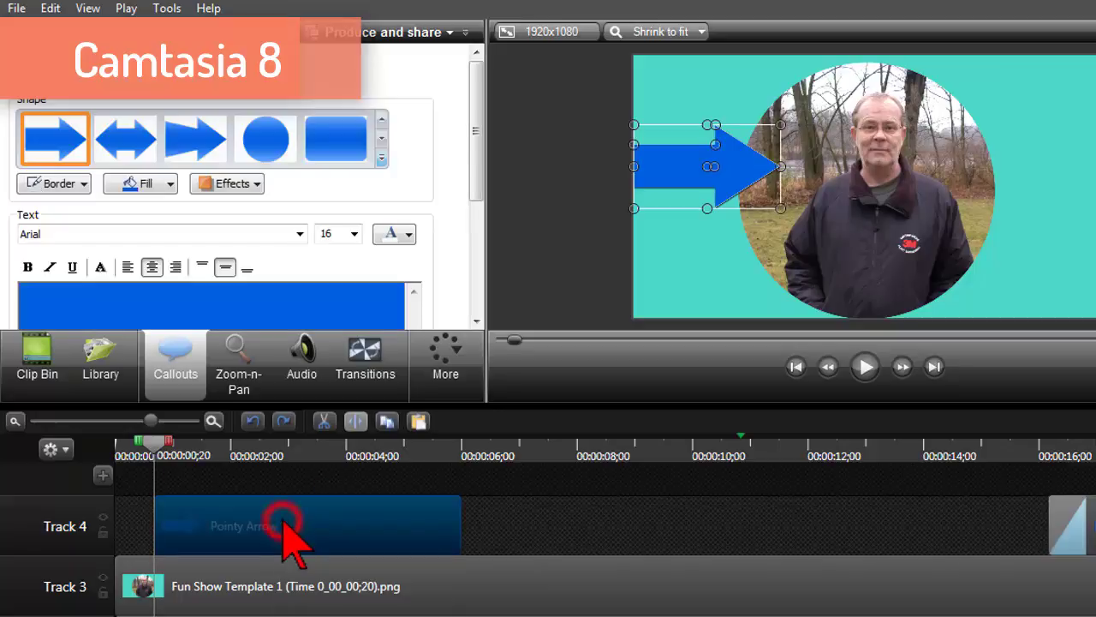
pyautogui.moveTo(711, 169); pyautogui.dragTo(561, 170)
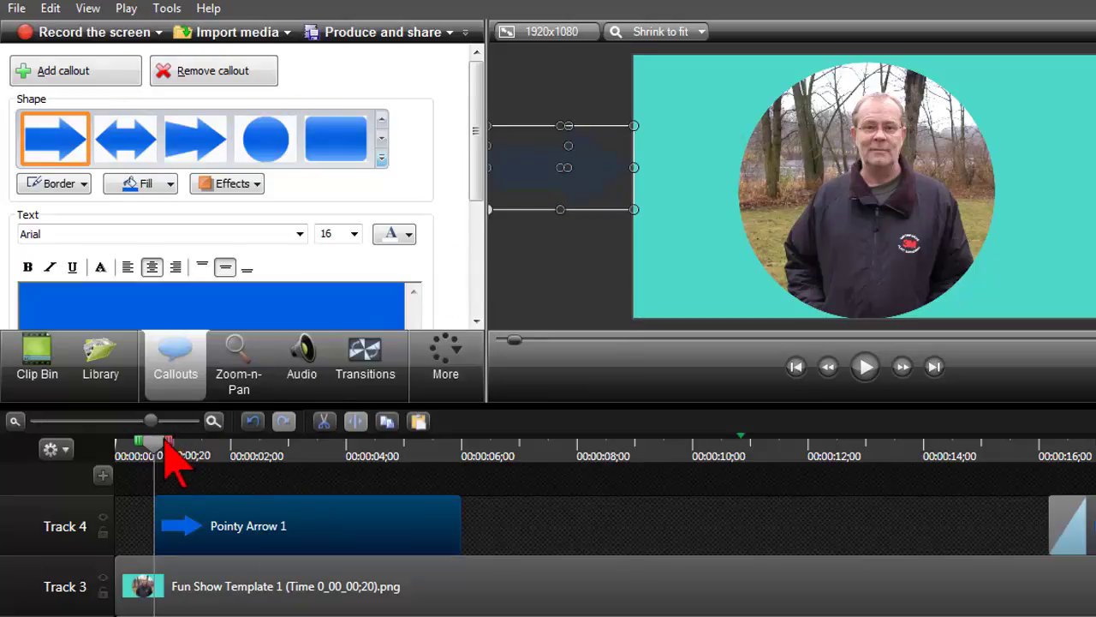
pyautogui.moveTo(165, 441); pyautogui.dragTo(247, 452)
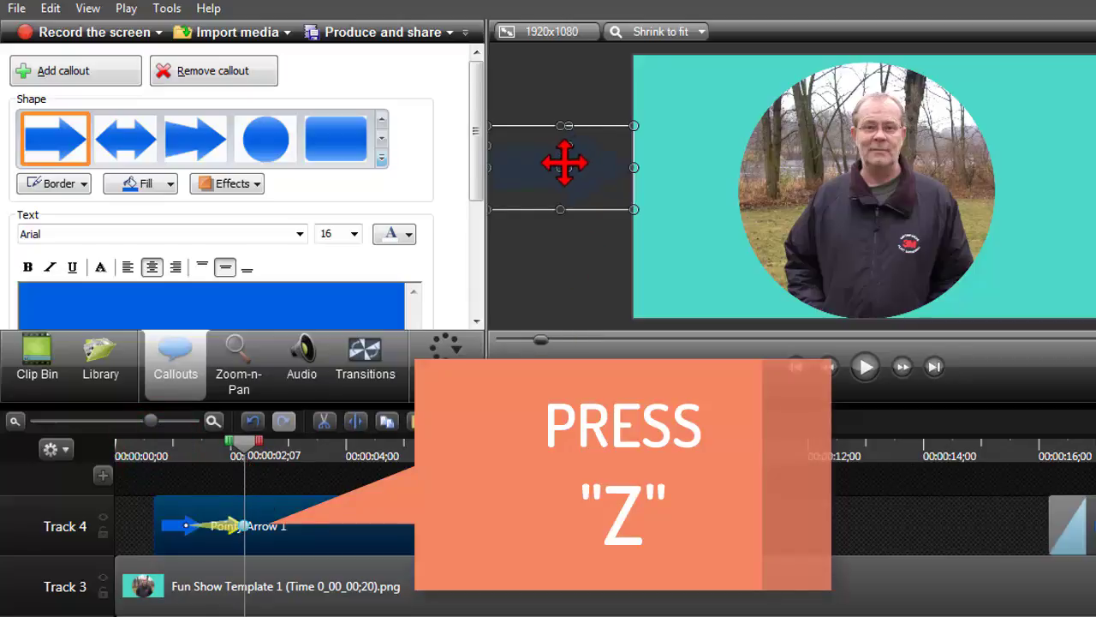
pyautogui.moveTo(560, 167); pyautogui.dragTo(706, 165)
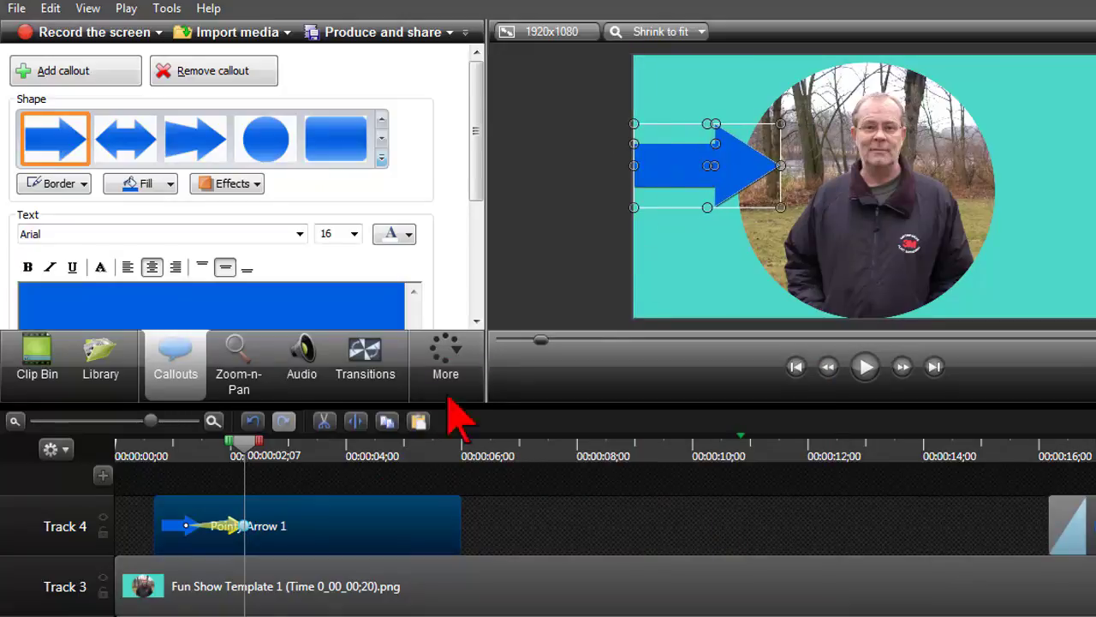
pyautogui.click(155, 445)
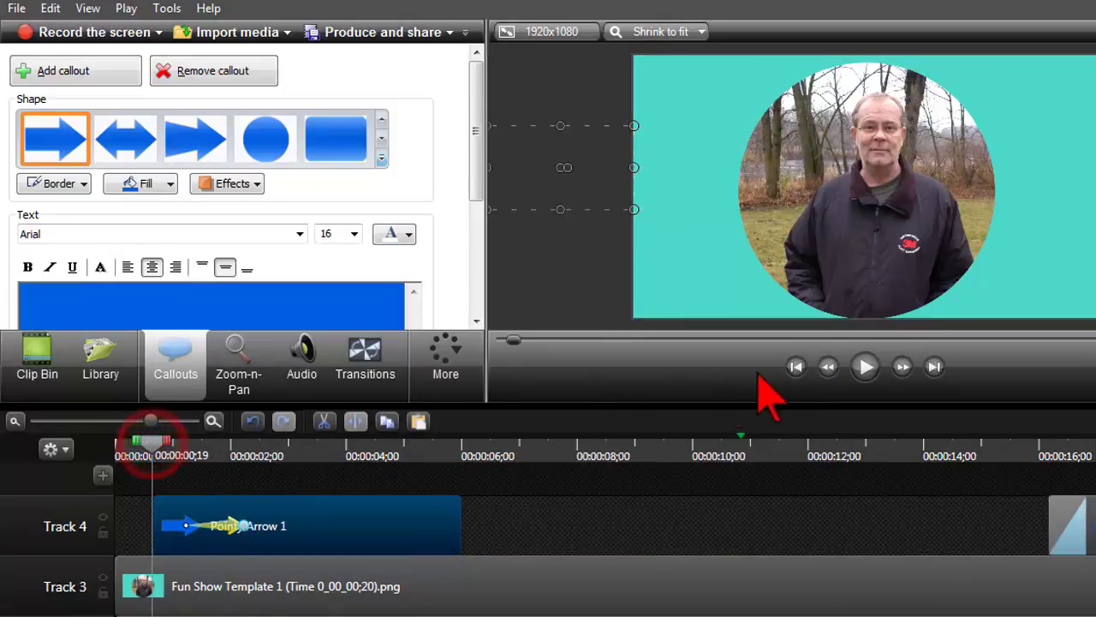
pyautogui.click(864, 366)
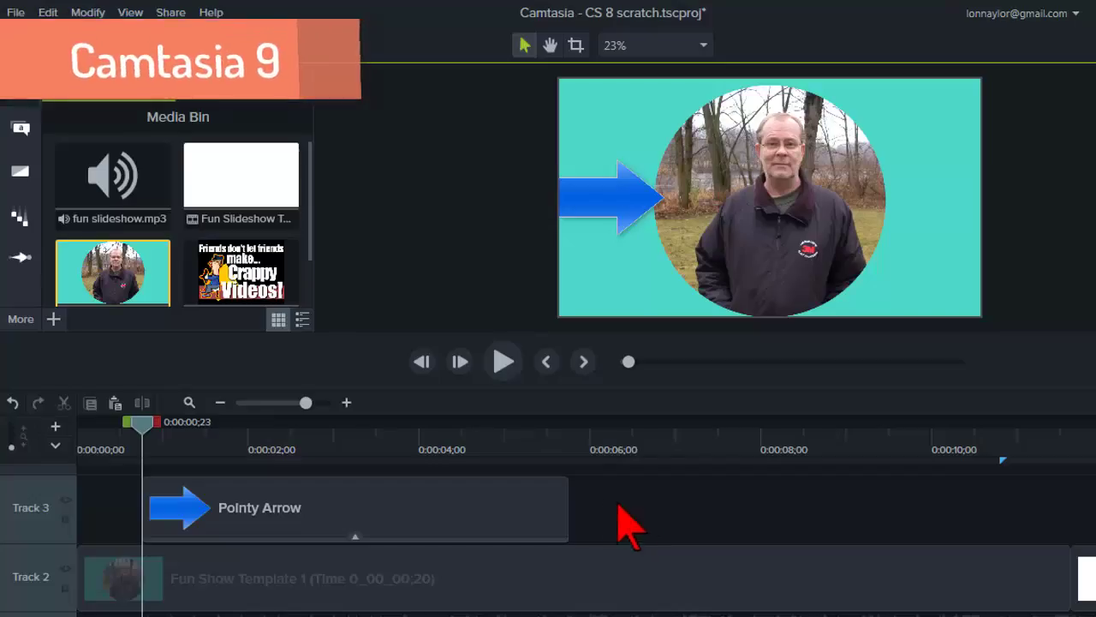
# Step: Select the Pointy Arrow clip and move the playhead to 0:00:01;26
pyautogui.click(416, 505)
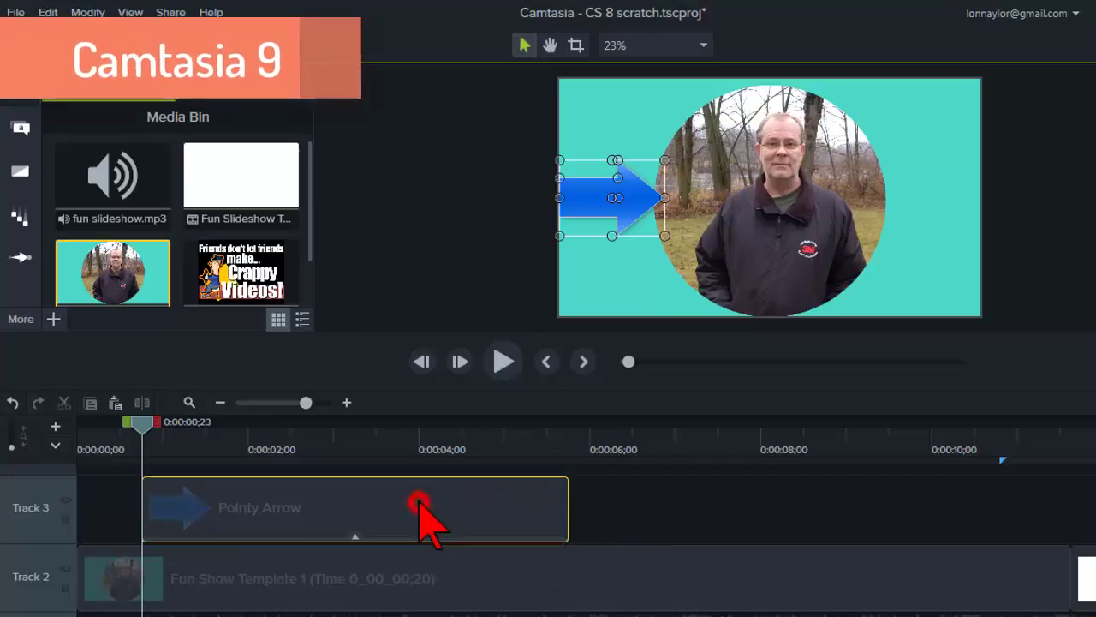
pyautogui.moveTo(142, 424); pyautogui.dragTo(236, 424)
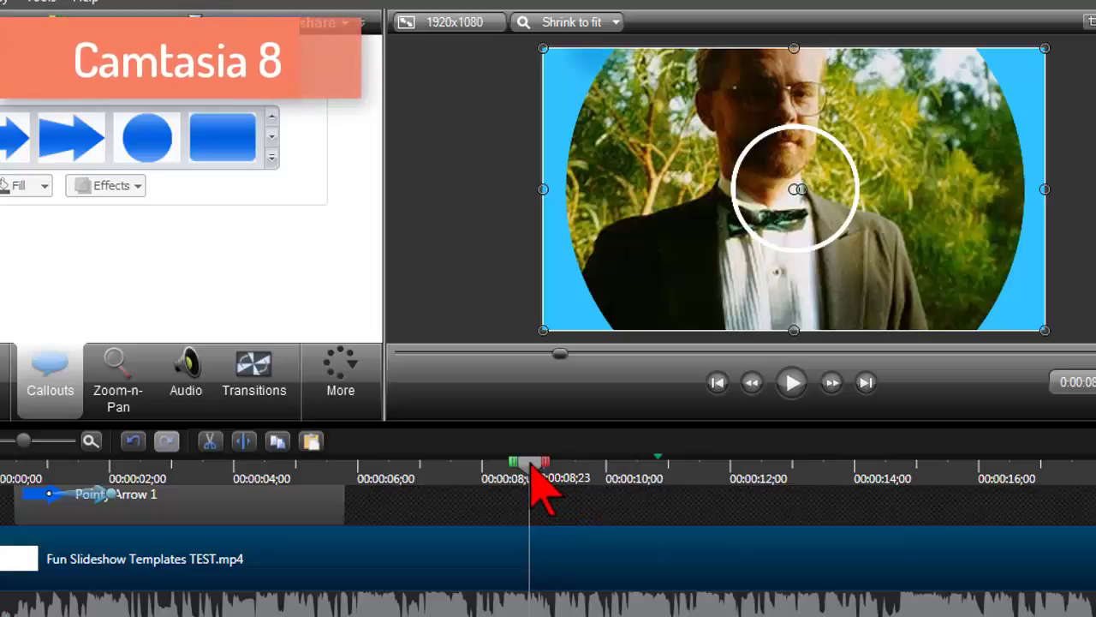
# Step: Extend the Fun Slideshow Templates video frame at 00:00:10;25 by 1 second
pyautogui.moveTo(531, 469); pyautogui.dragTo(658, 471)
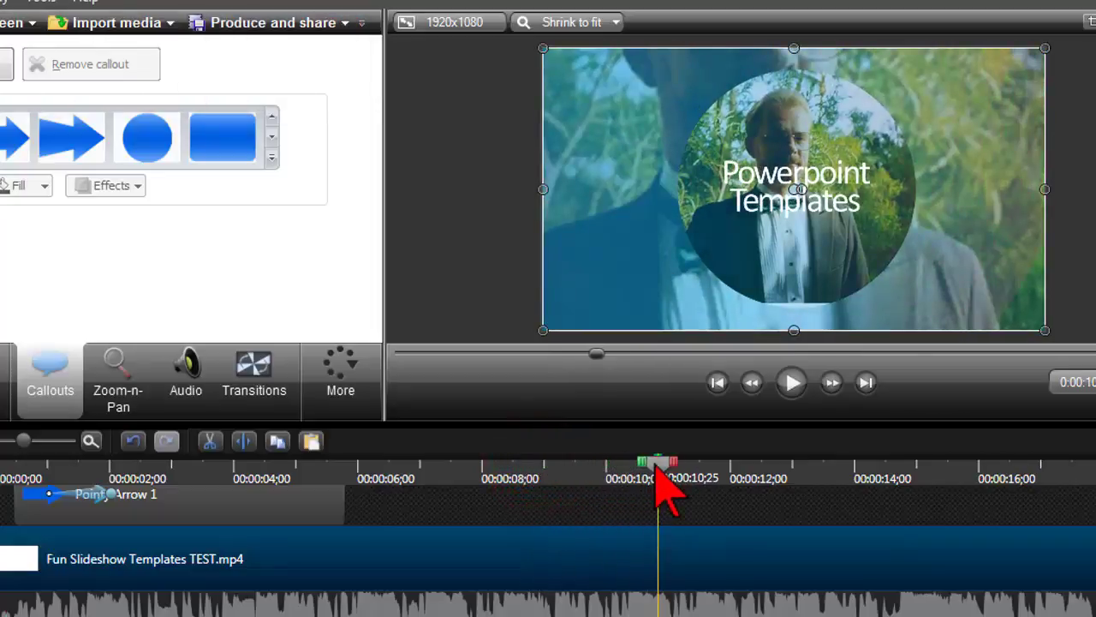
pyautogui.click(658, 557)
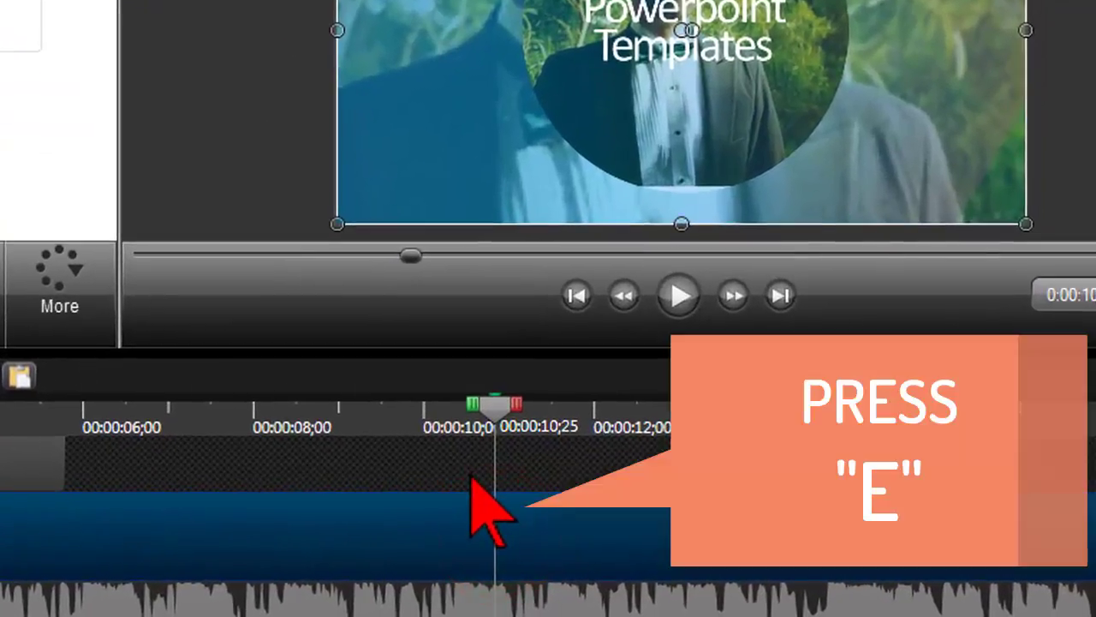
pyautogui.press('e')
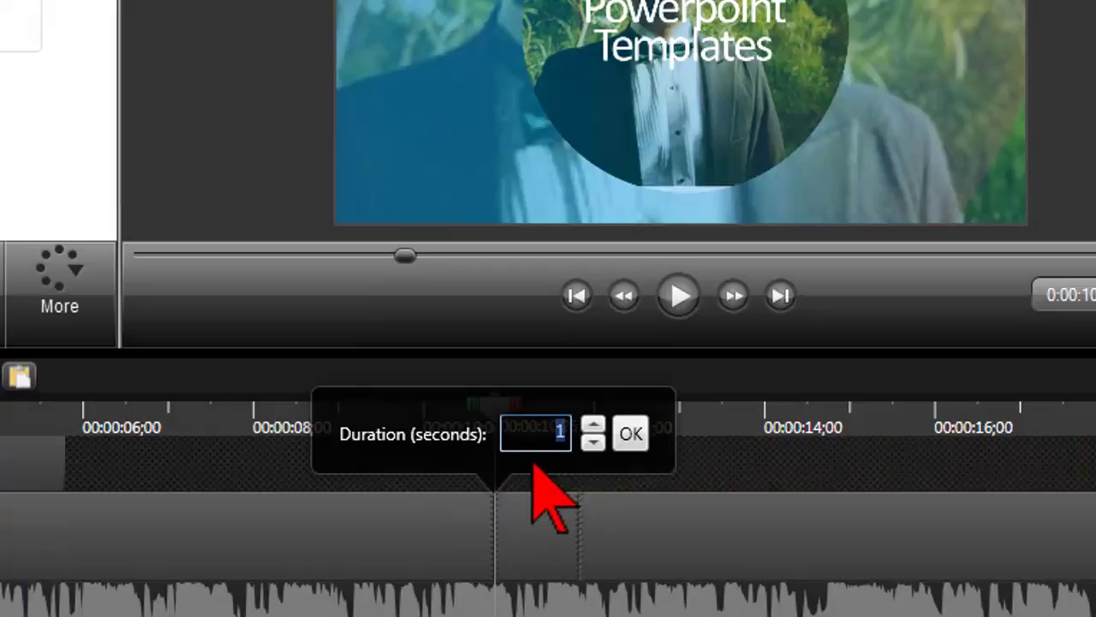
pyautogui.click(632, 435)
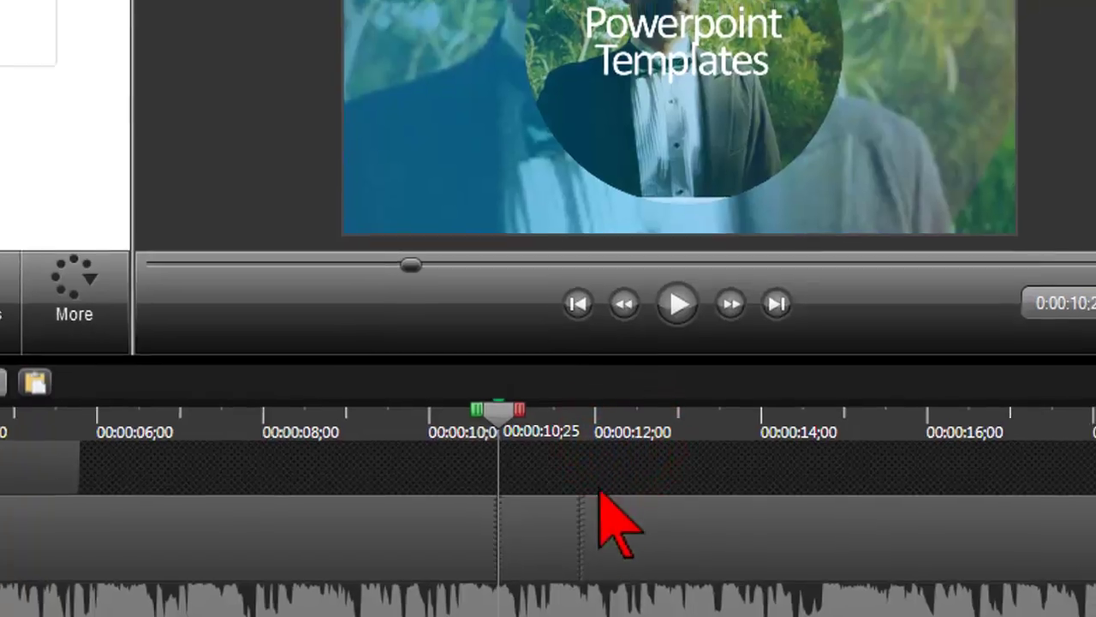
# Step: Unstitch the video clip and drag the first part's end further right
pyautogui.rightClick(583, 546)
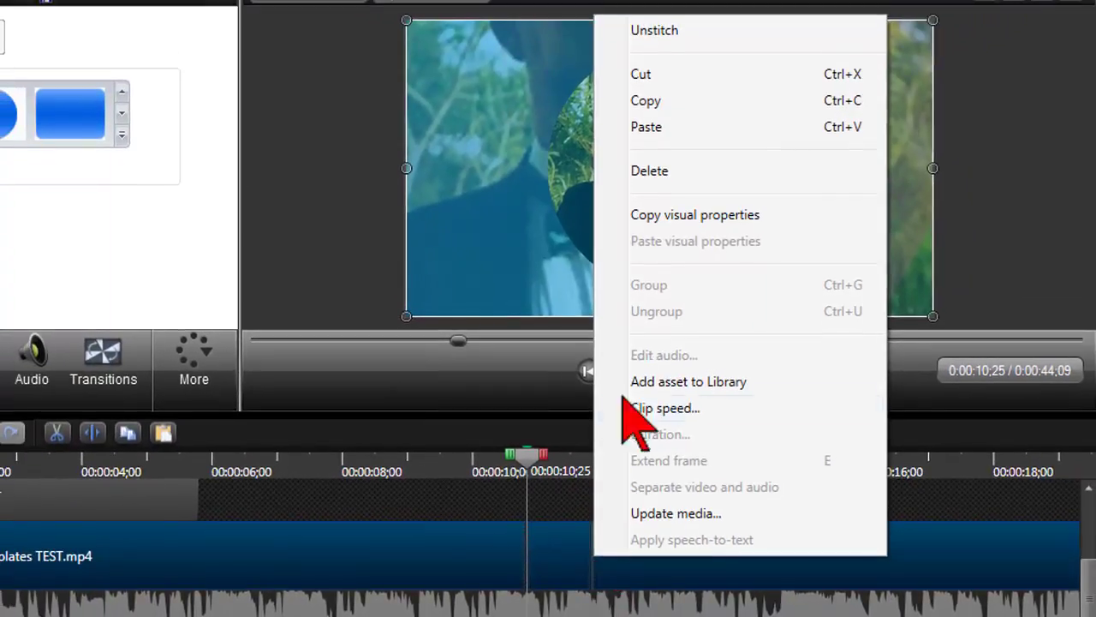
pyautogui.click(704, 30)
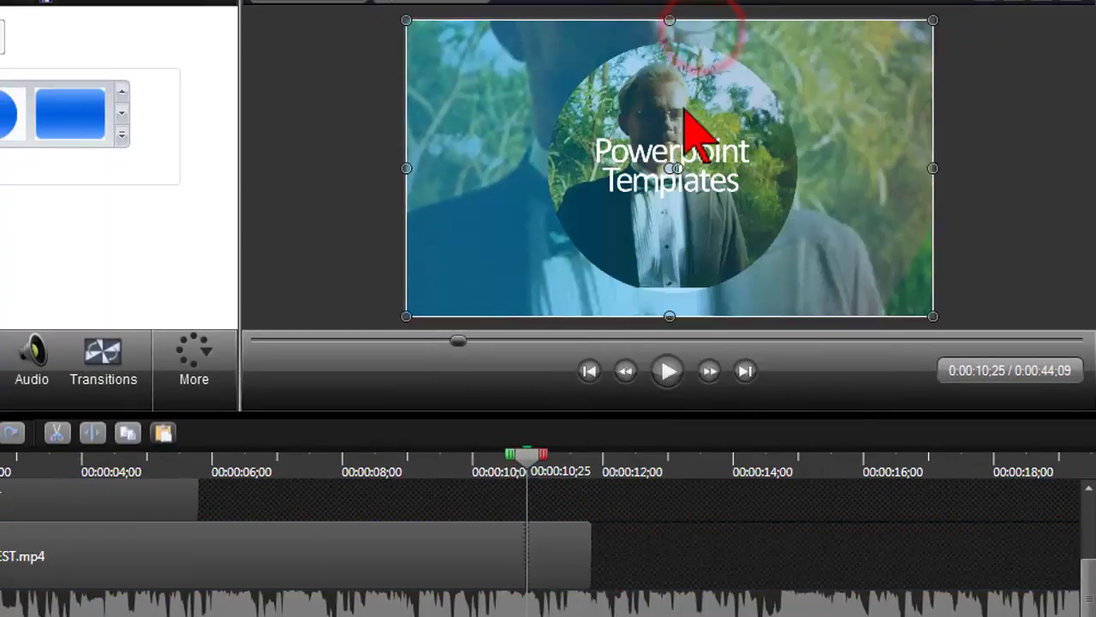
pyautogui.moveTo(587, 558); pyautogui.dragTo(642, 562)
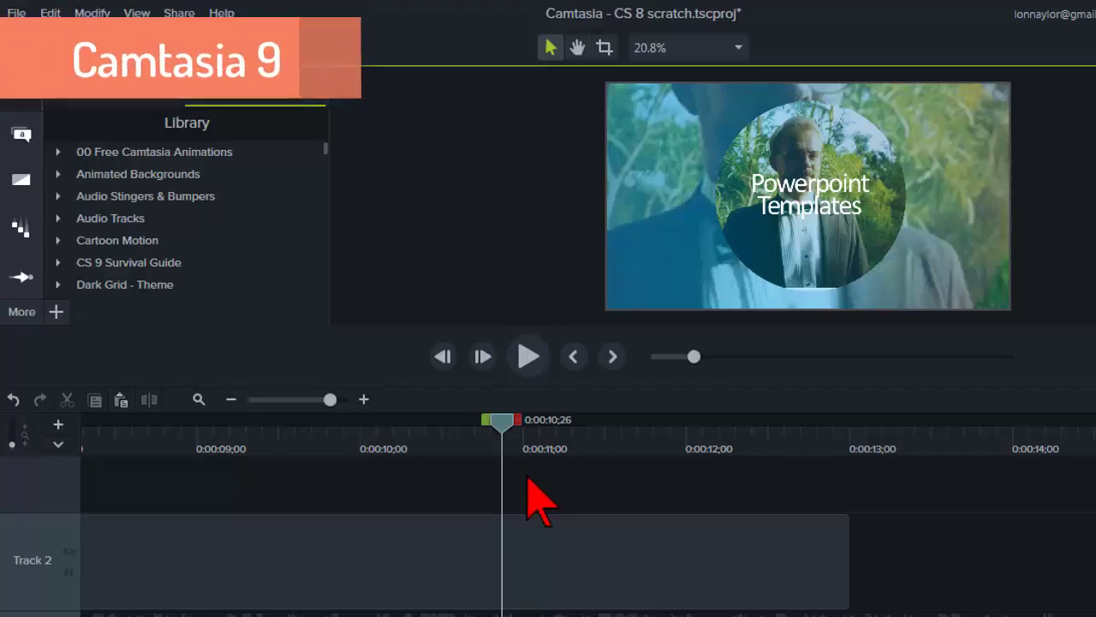
# Step: Extend the Track 2 clip's frame at the playhead by 1 second with Shift+E
pyautogui.click(502, 560)
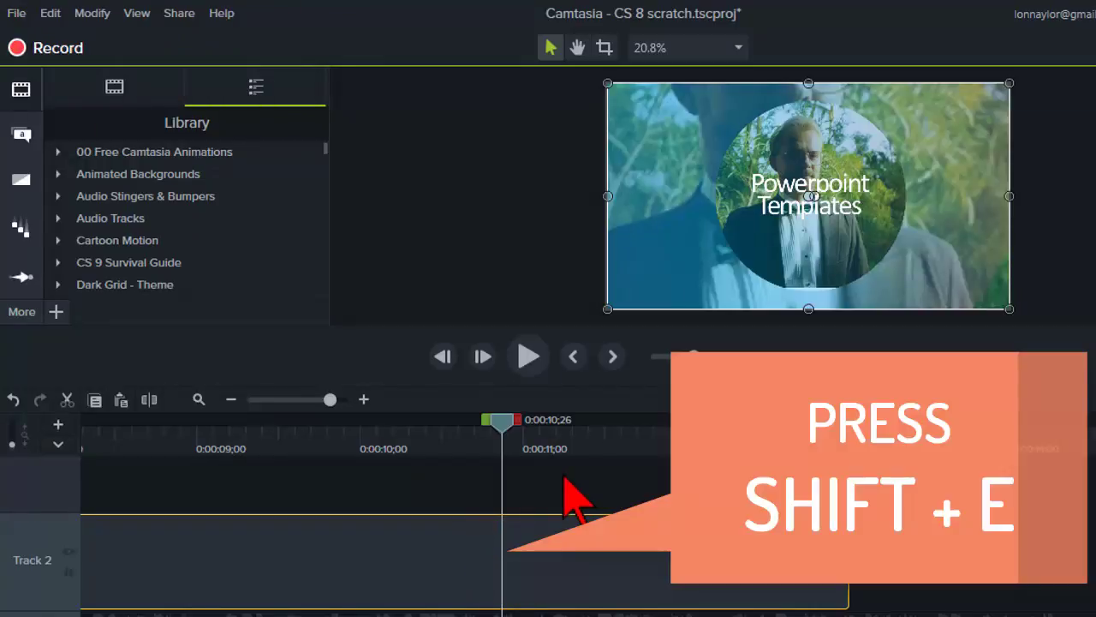
pyautogui.hotkey('shift', 'e')
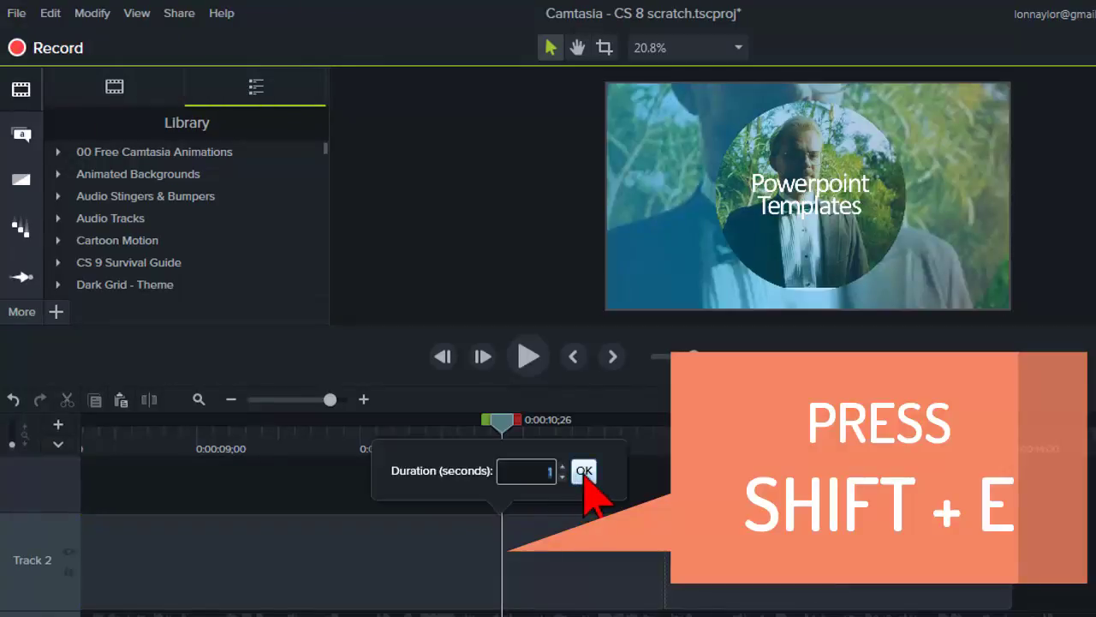
pyautogui.click(584, 472)
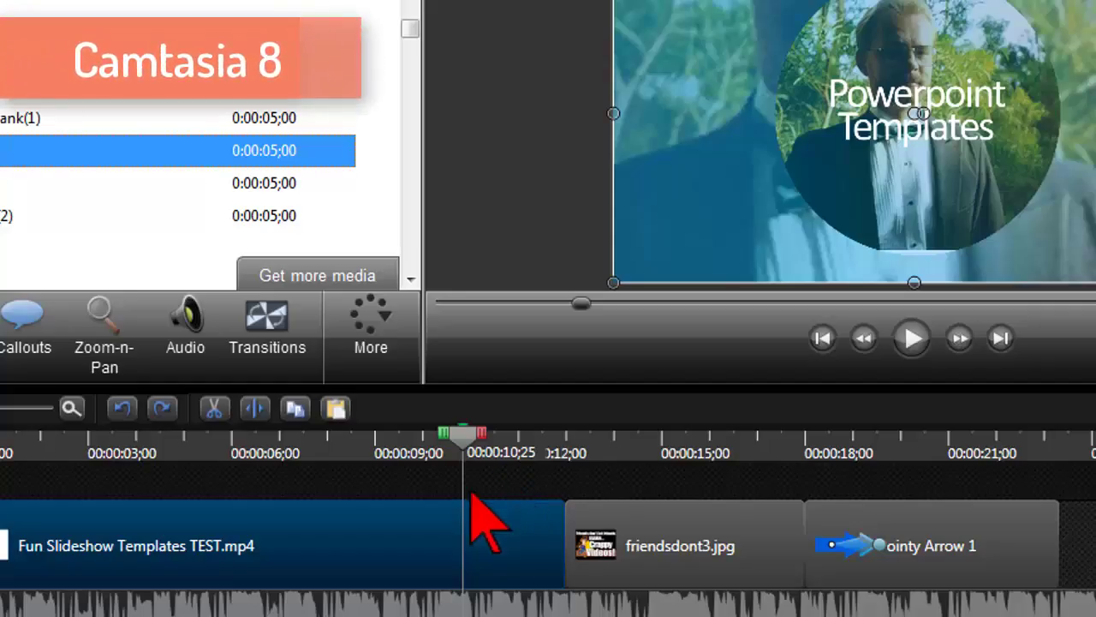
# Step: Select the friendsdont3.jpg clip together with Pointy Arrow 1
pyautogui.click(462, 534)
pyautogui.click(605, 474)
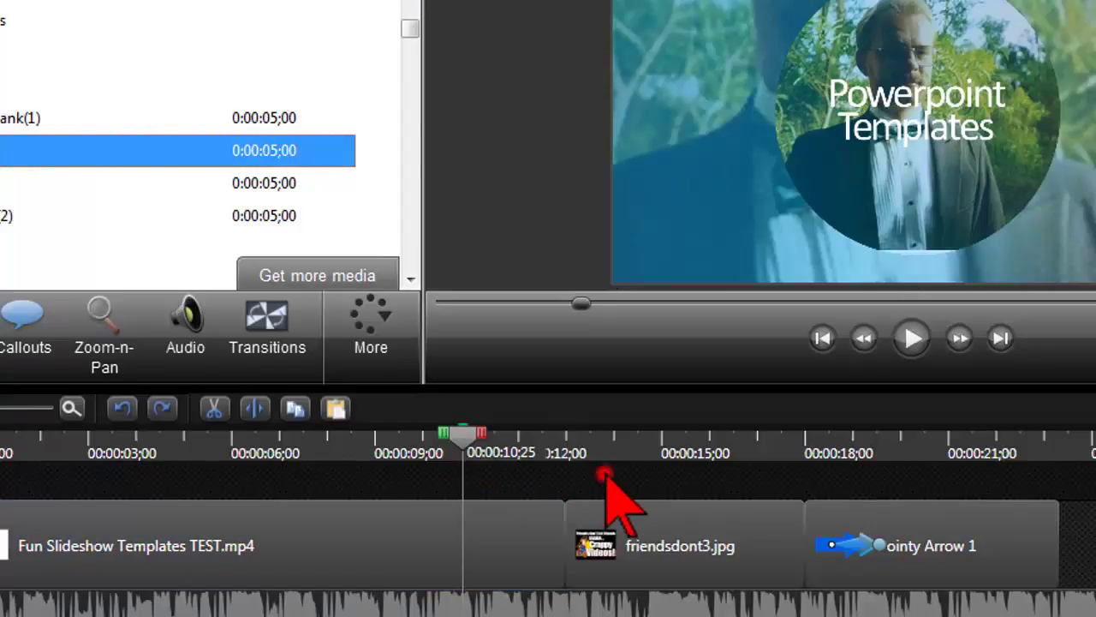
pyautogui.click(617, 514)
pyautogui.keyDown('ctrl'); pyautogui.click(843, 565); pyautogui.keyUp('ctrl')
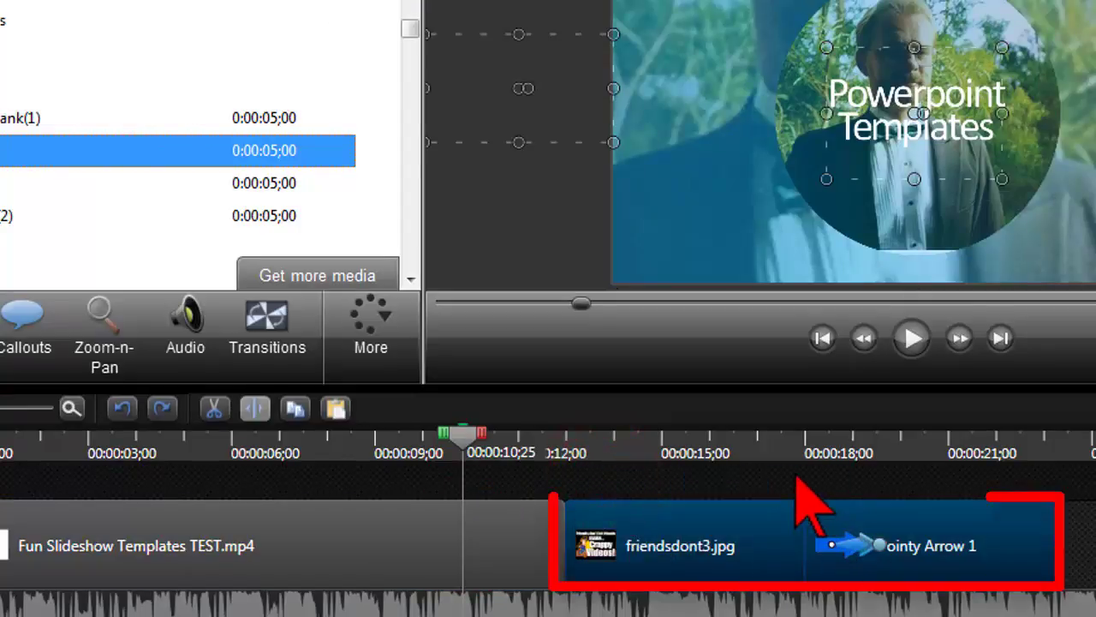
# Step: Extend the video frame at 0:00:10;25 by 5 seconds, pushing the selected clips later
pyautogui.click(463, 536)
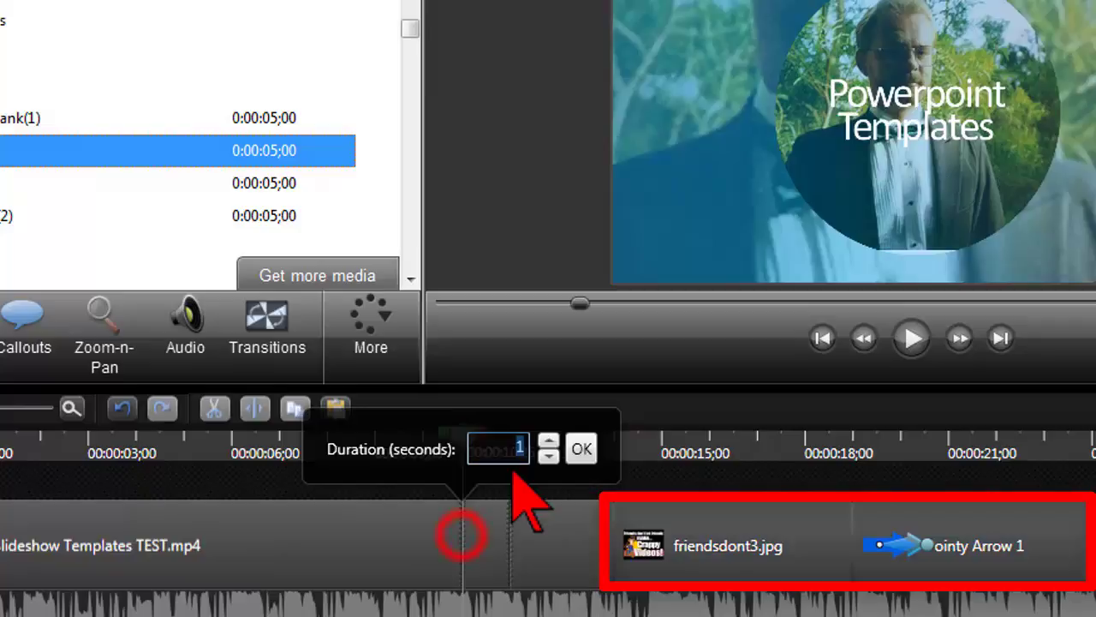
pyautogui.write('5')
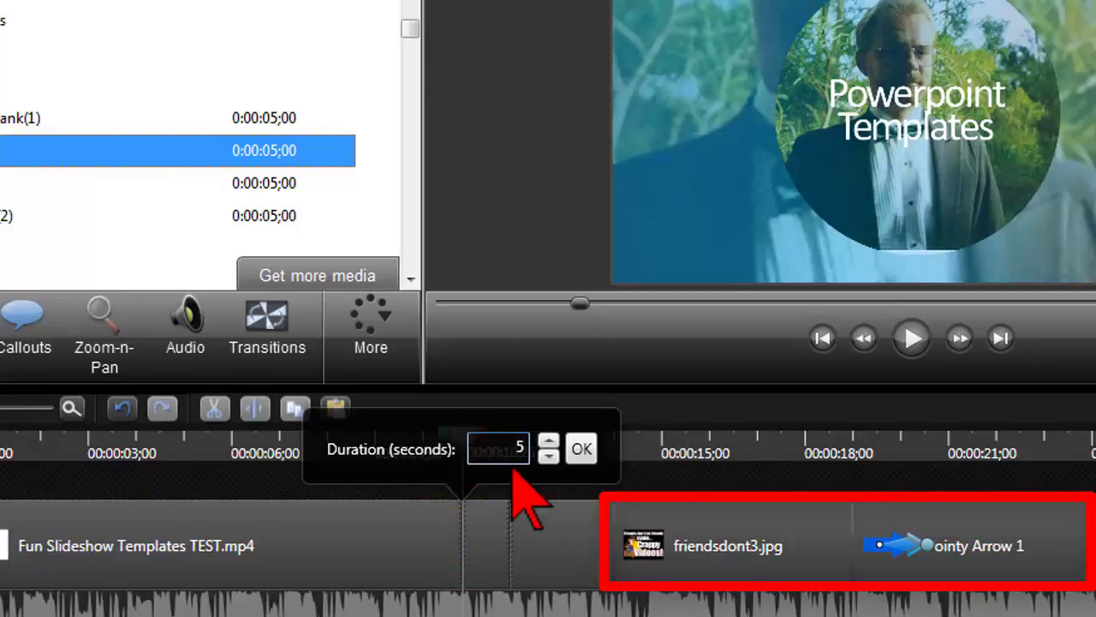
pyautogui.click(582, 449)
pyautogui.click(920, 526)
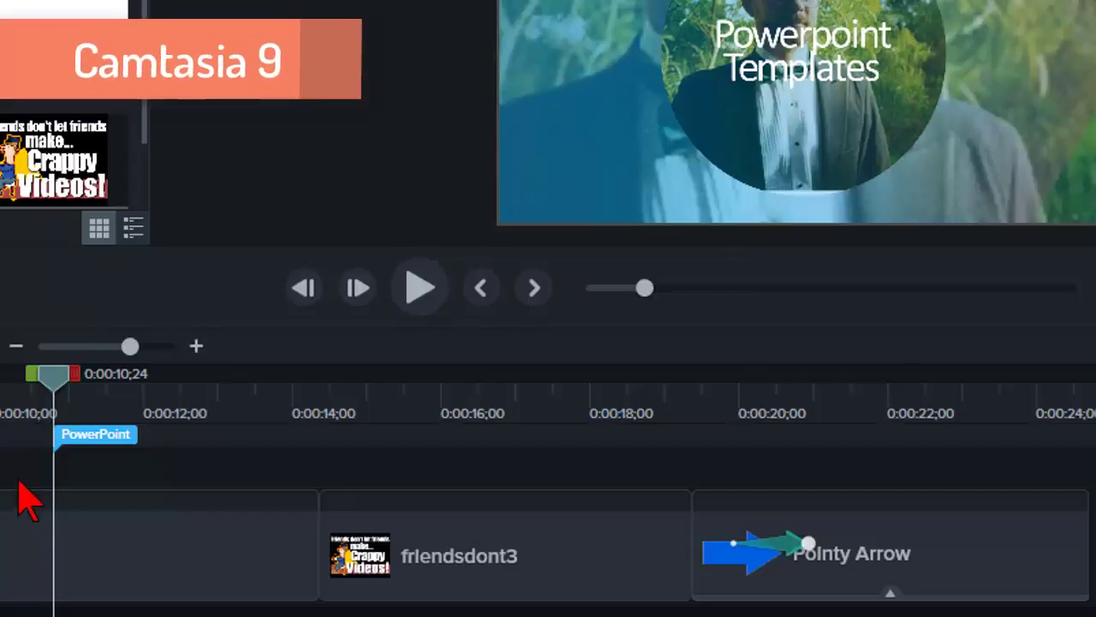
# Step: Confirm the first clip's Duration option is greyed out, then select friendsdont3 and Pointy Arrow together
pyautogui.click(54, 557)
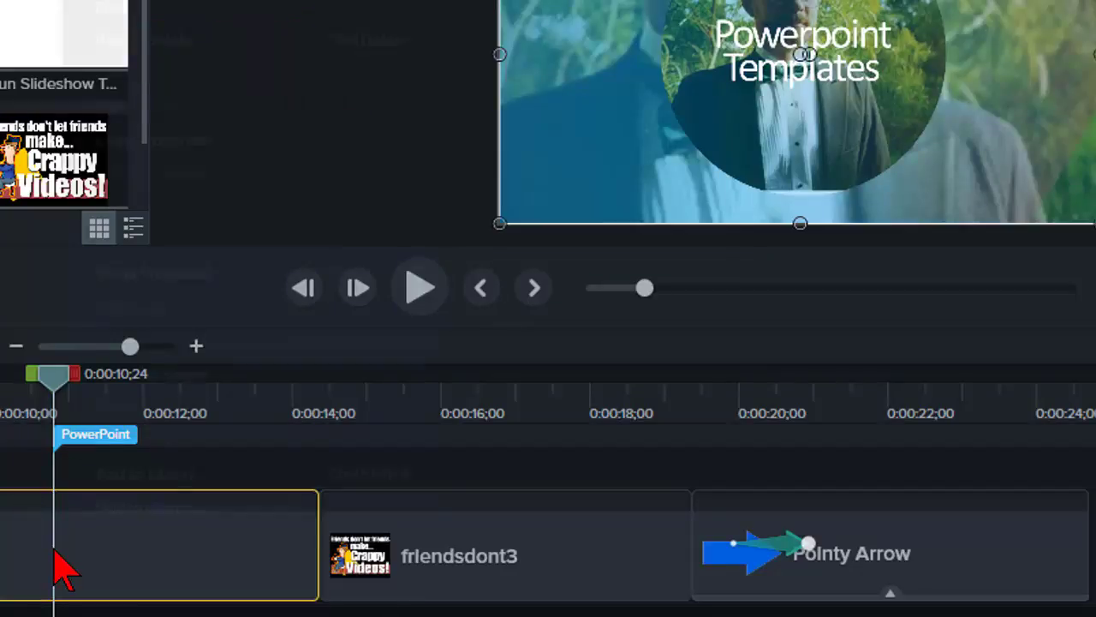
pyautogui.rightClick(55, 552)
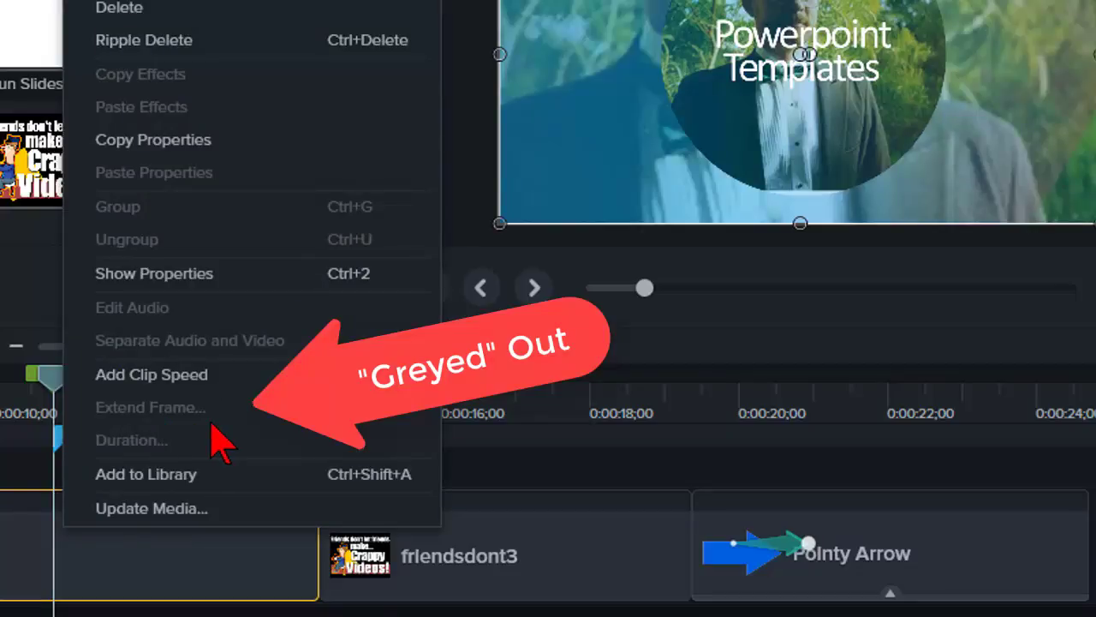
pyautogui.click(543, 557)
pyautogui.keyDown('ctrl'); pyautogui.click(885, 587); pyautogui.keyUp('ctrl')
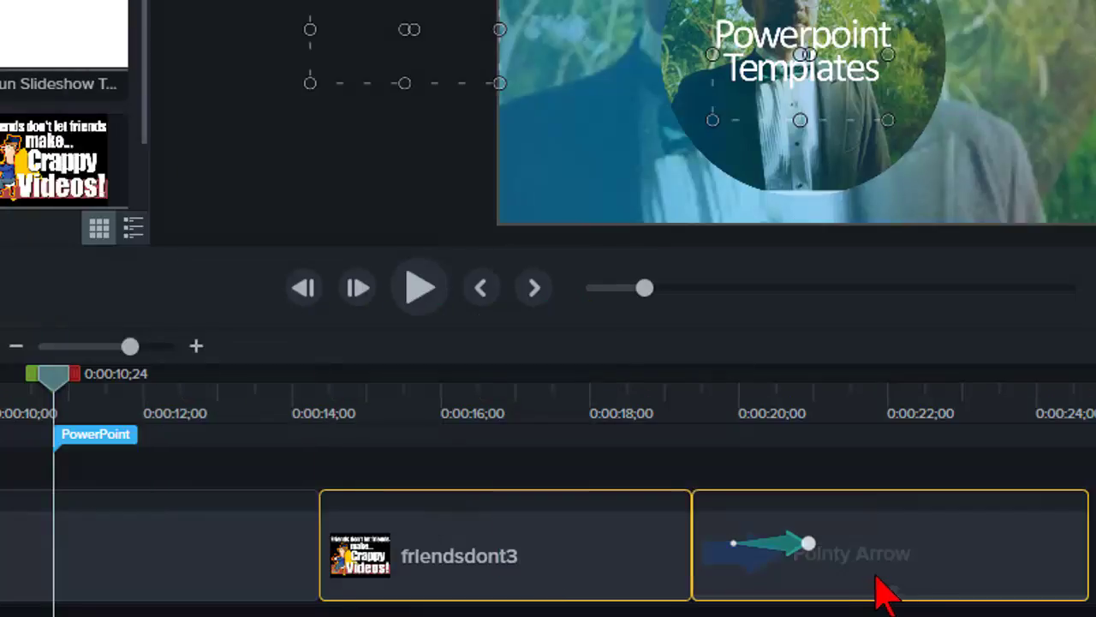
pyautogui.rightClick(58, 557)
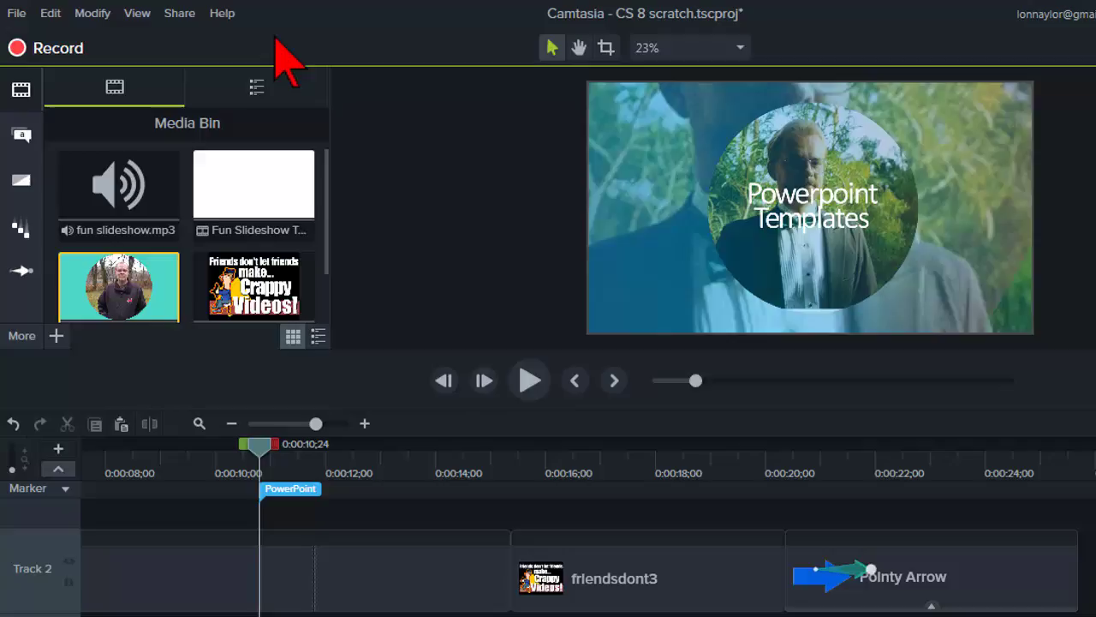
# Step: In the Hotkeys preferences, assign Z to Add animation, M to Add marker, E to Extend frame, and save
pyautogui.click(49, 14)
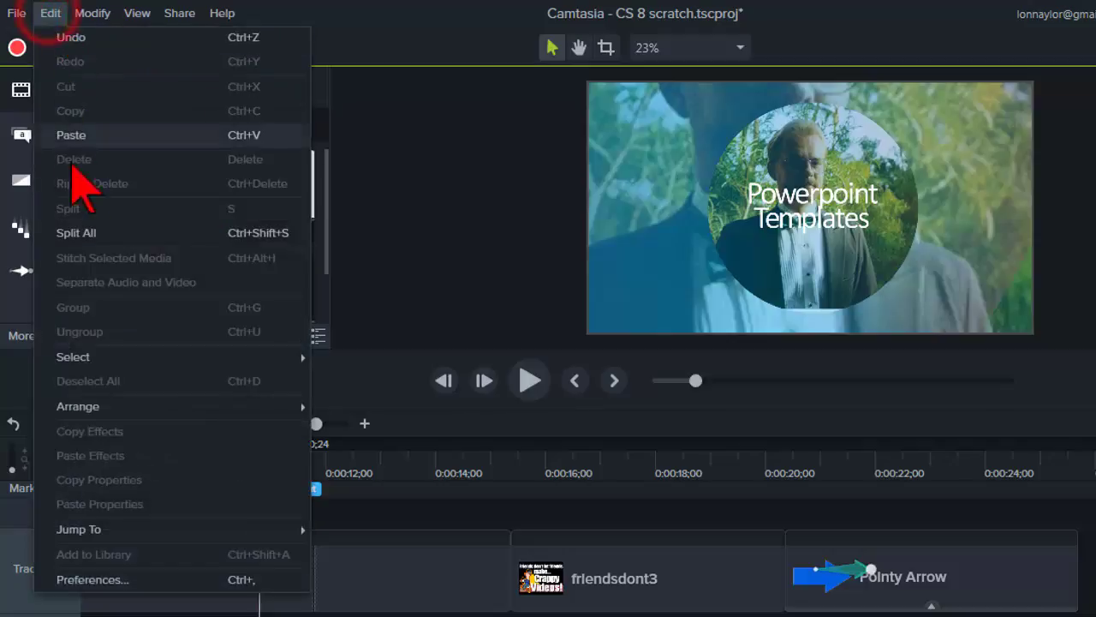
pyautogui.click(161, 579)
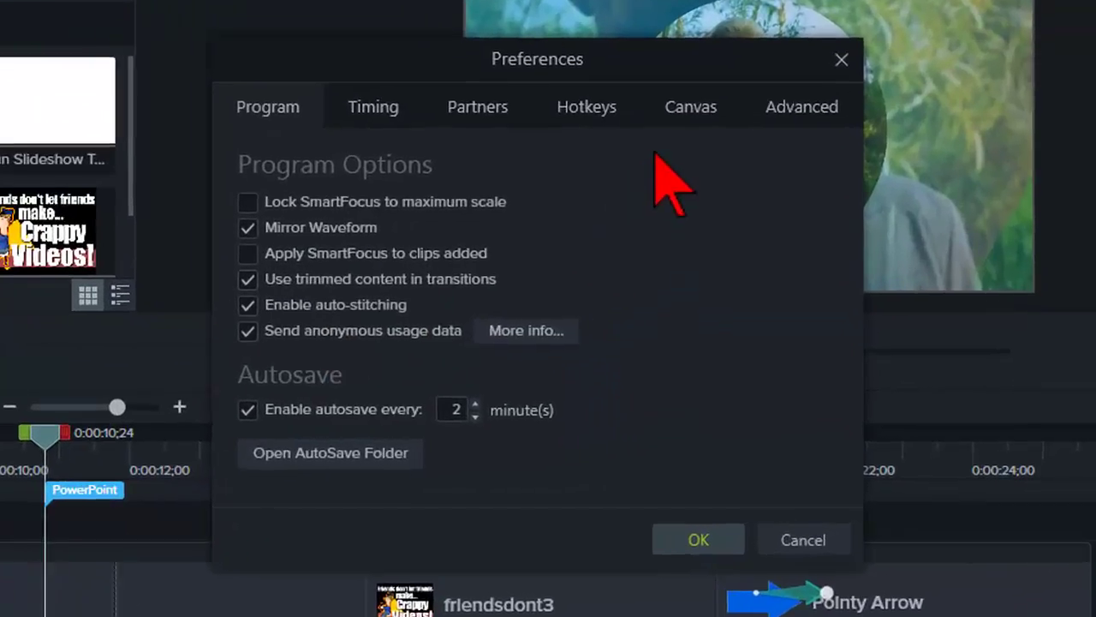
pyautogui.click(596, 101)
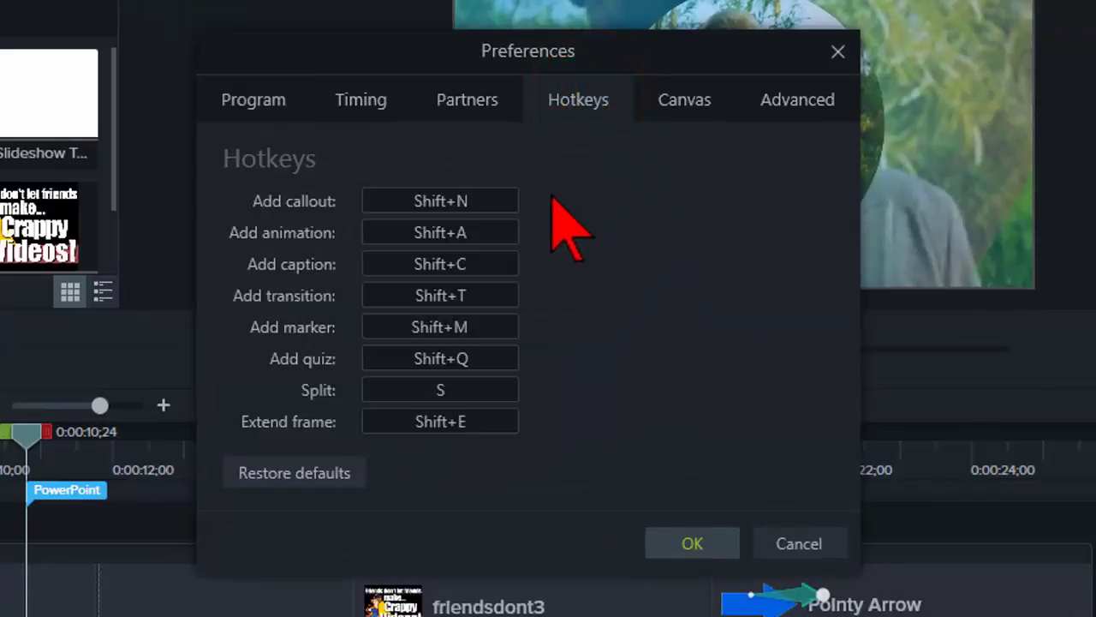
pyautogui.click(460, 233)
pyautogui.press('z')
pyautogui.click(507, 326)
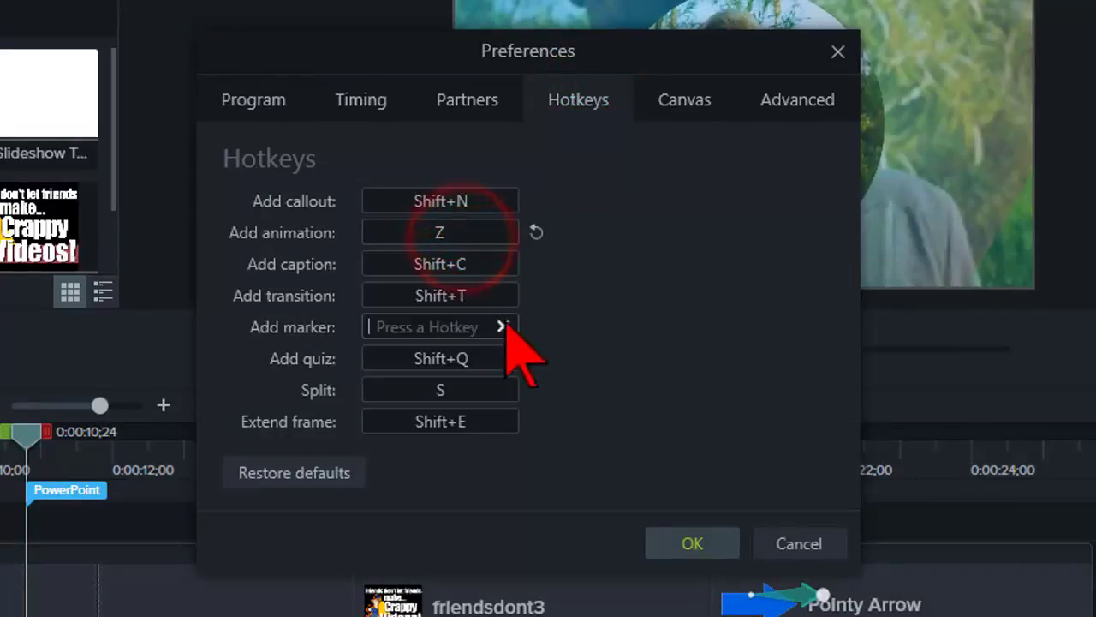
pyautogui.press('m')
pyautogui.click(441, 421)
pyautogui.press('e')
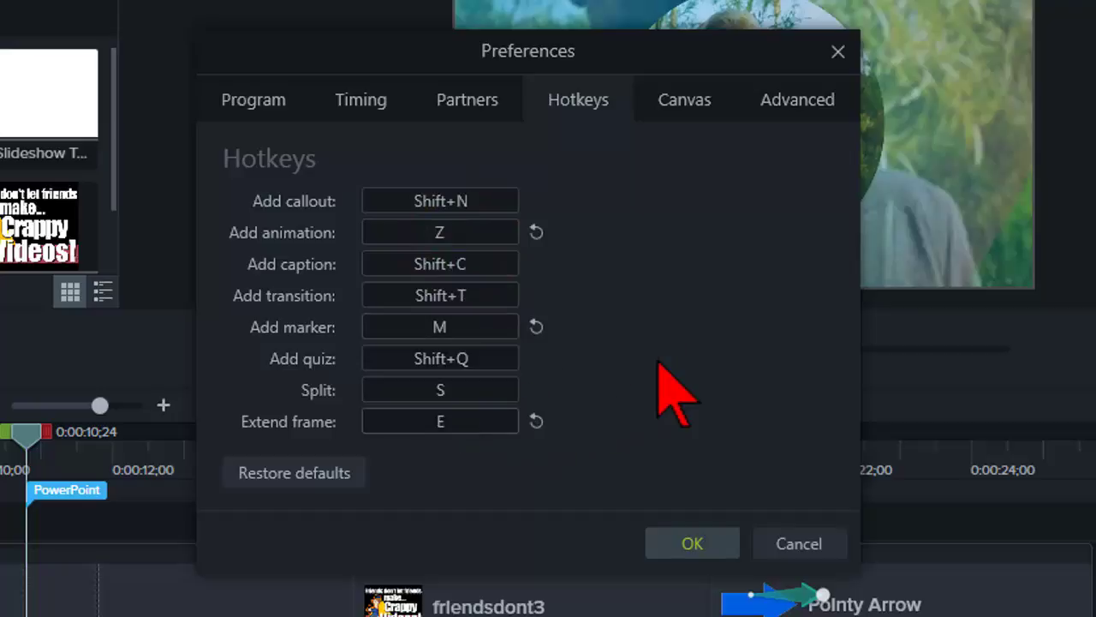
pyautogui.click(696, 549)
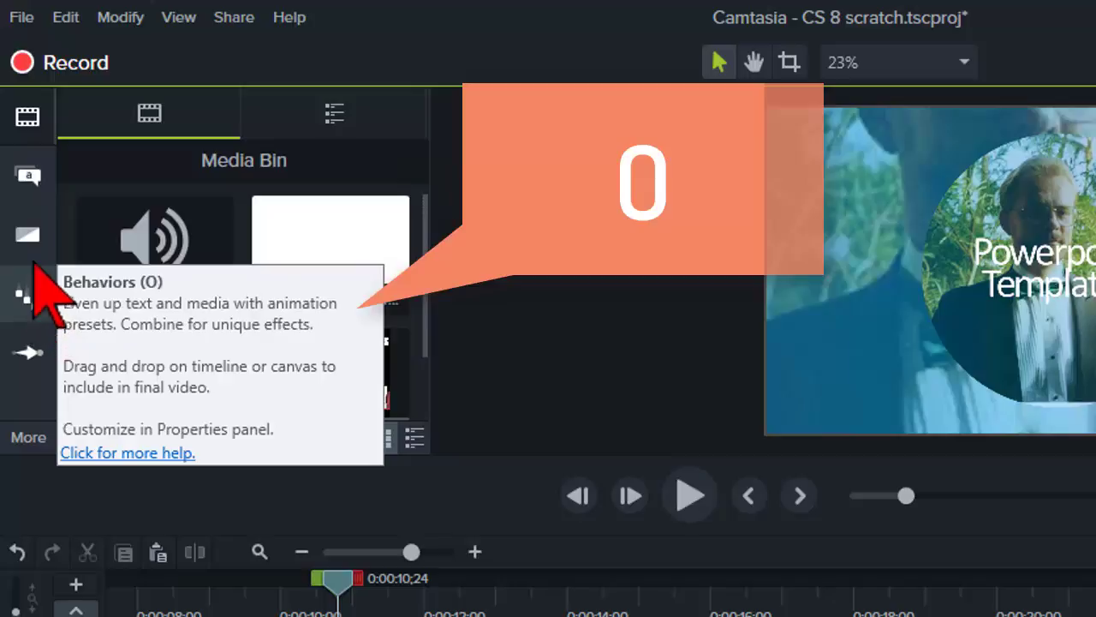
# Step: Try assigning O to Add caption in the Hotkeys preferences, which is rejected as already in use
pyautogui.click(886, 244)
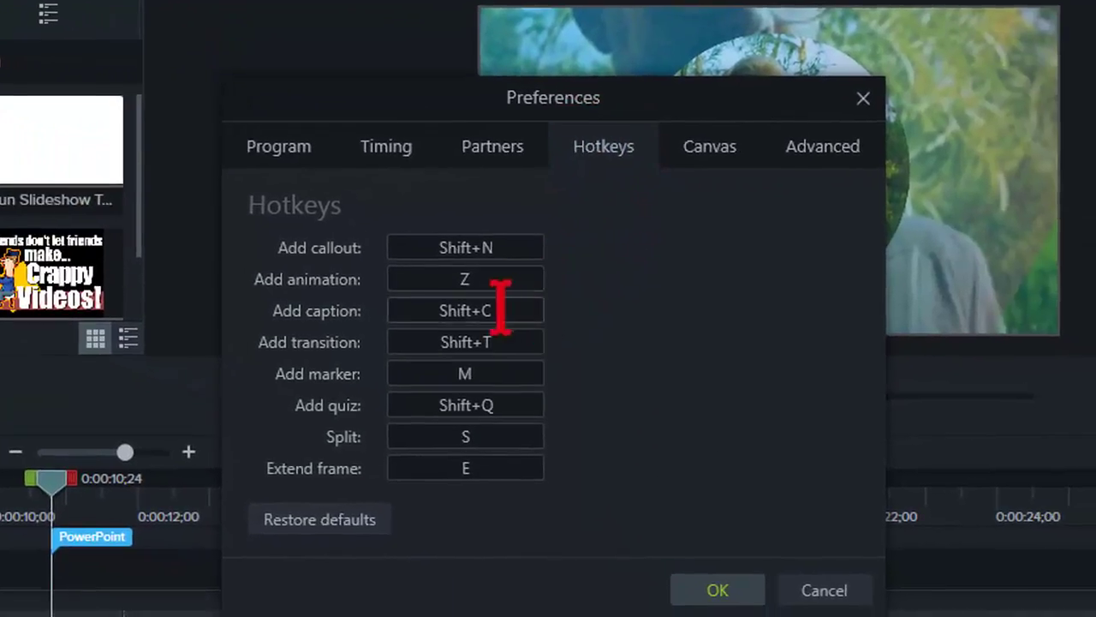
pyautogui.click(565, 333)
pyautogui.press('o')
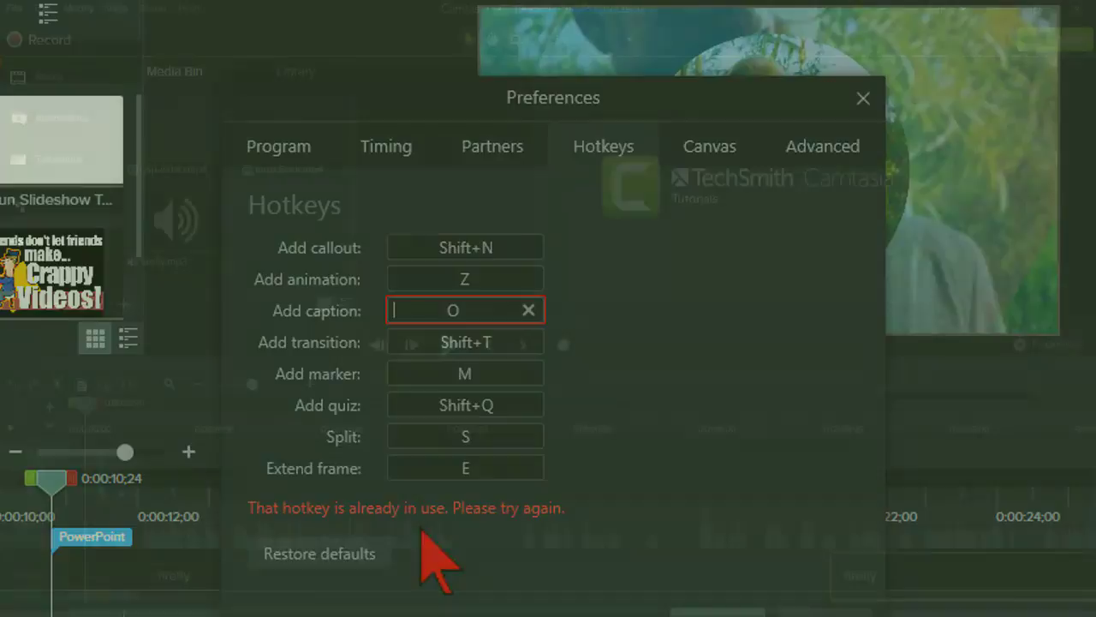